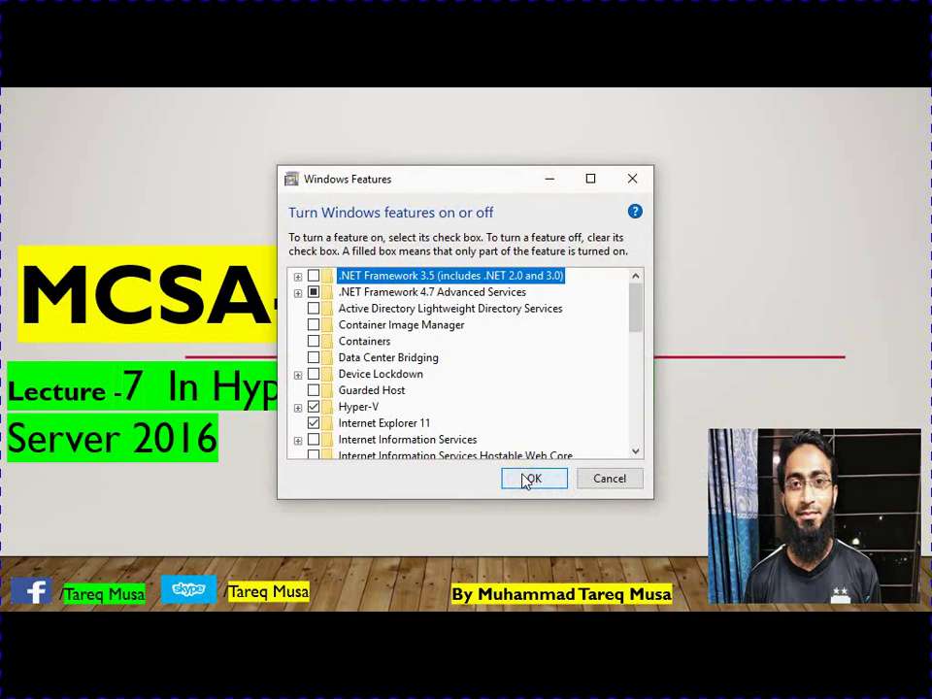
Maximize the Windows Features dialog and expand Hyper-V to confirm its sub-features are enabled.
{"action": "mouse_move", "coordinate": [637, 308]}
{"action": "left_mouse_down"}
{"action": "mouse_move", "coordinate": [637, 333]}
{"action": "mouse_move", "coordinate": [637, 324]}
{"action": "left_mouse_up"}
{"action": "left_click", "coordinate": [591, 179]}
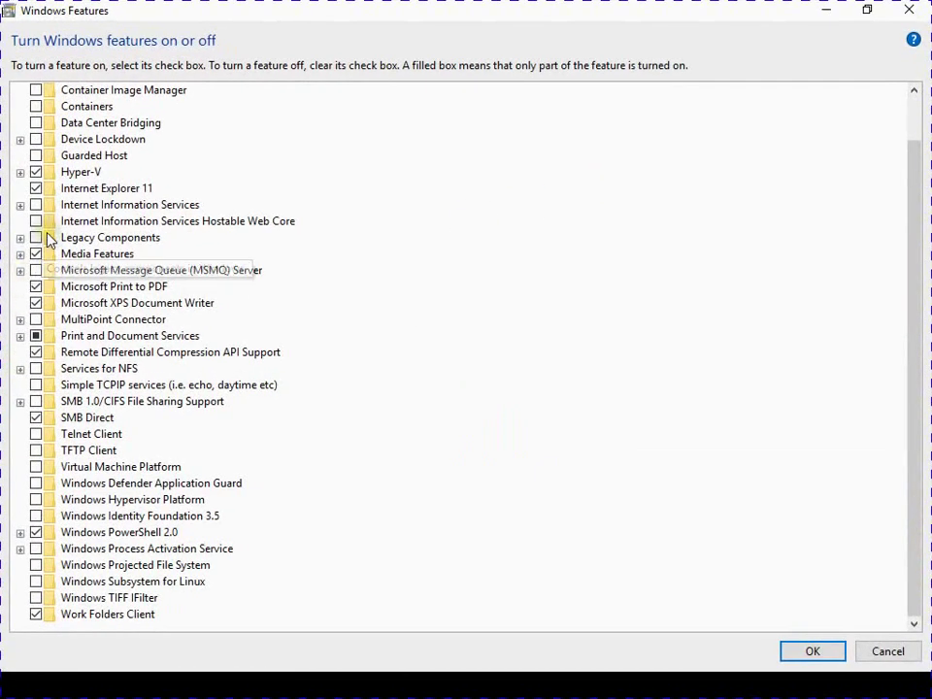
{"action": "scroll", "coordinate": [44, 237], "scroll_direction": "up", "scroll_amount": 1}
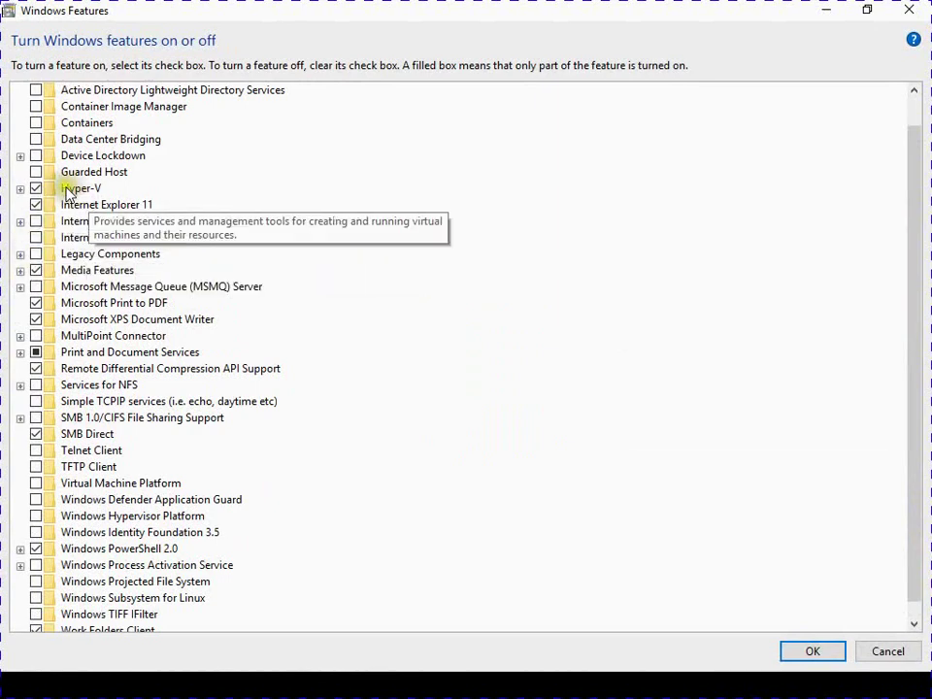
{"action": "left_click", "coordinate": [20, 189]}
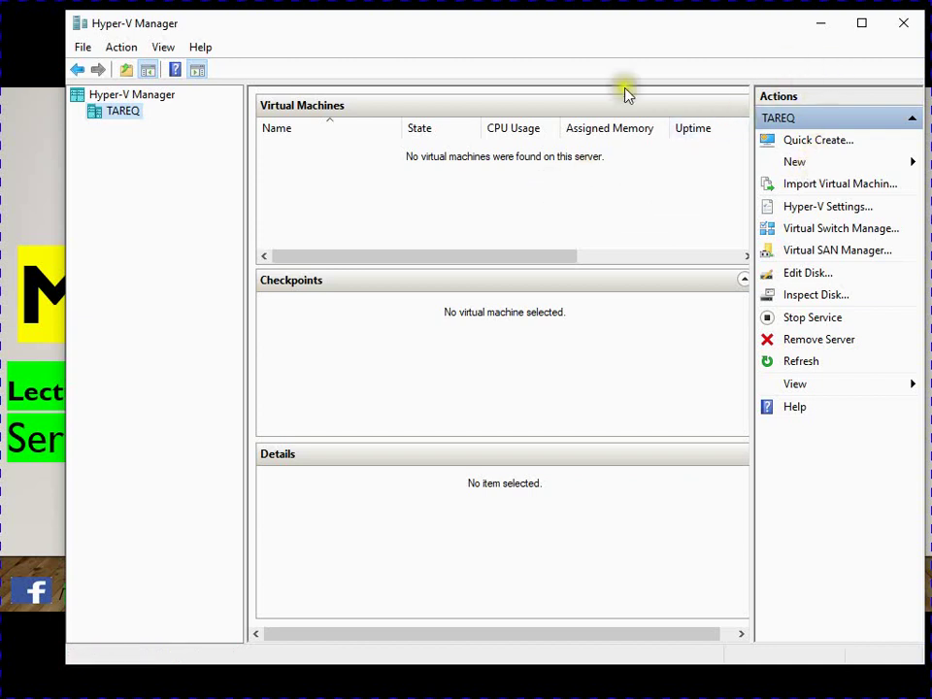
Dismiss Quick Create and launch the New Virtual Machine Wizard from the New menu.
{"action": "left_click", "coordinate": [825, 146]}
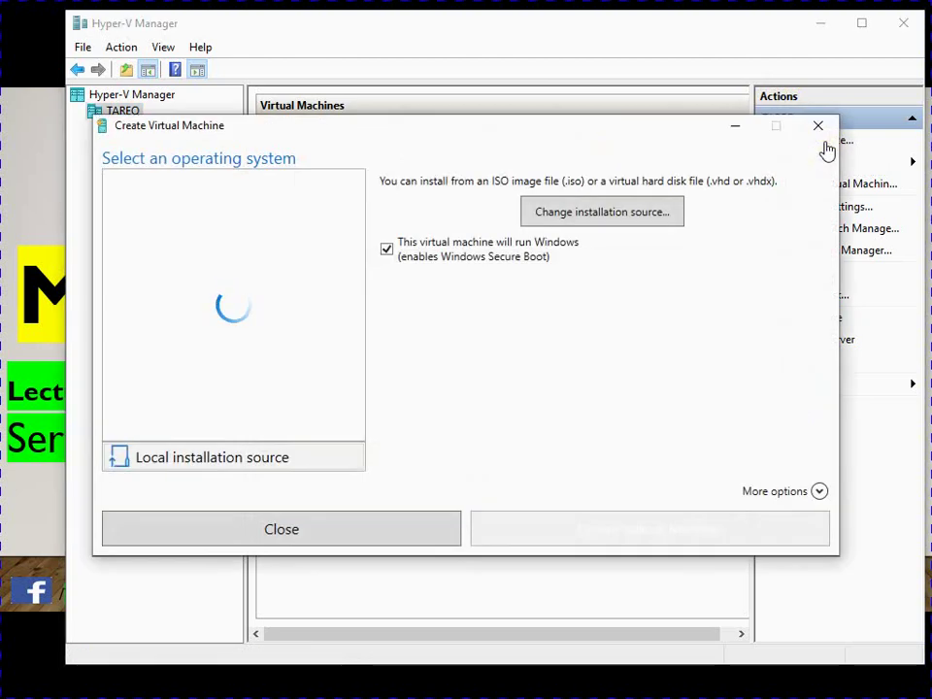
{"action": "left_click", "coordinate": [815, 127]}
{"action": "left_click", "coordinate": [795, 164]}
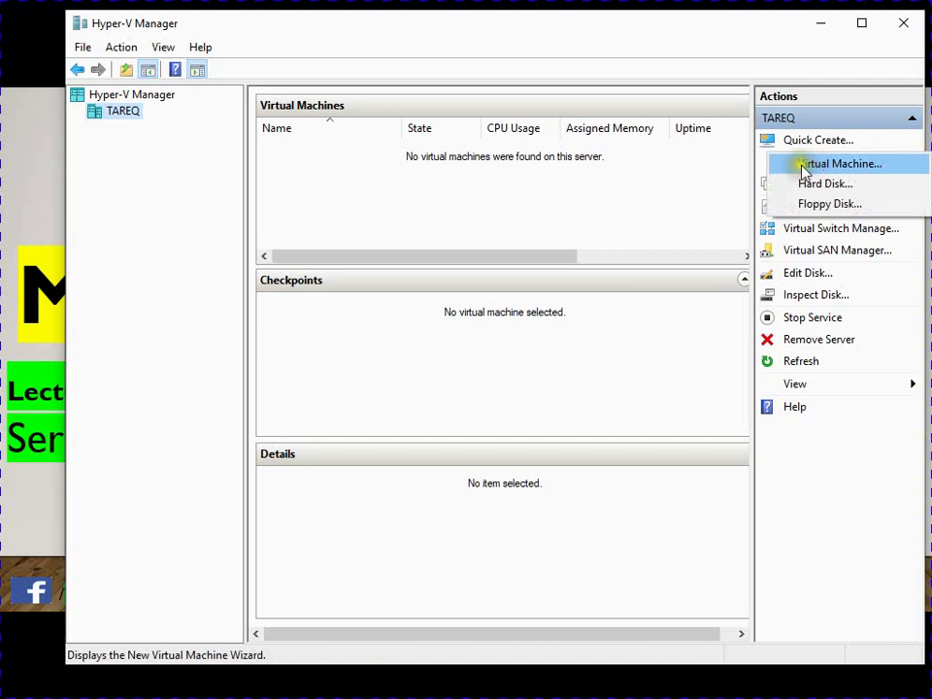
{"action": "left_click", "coordinate": [821, 165]}
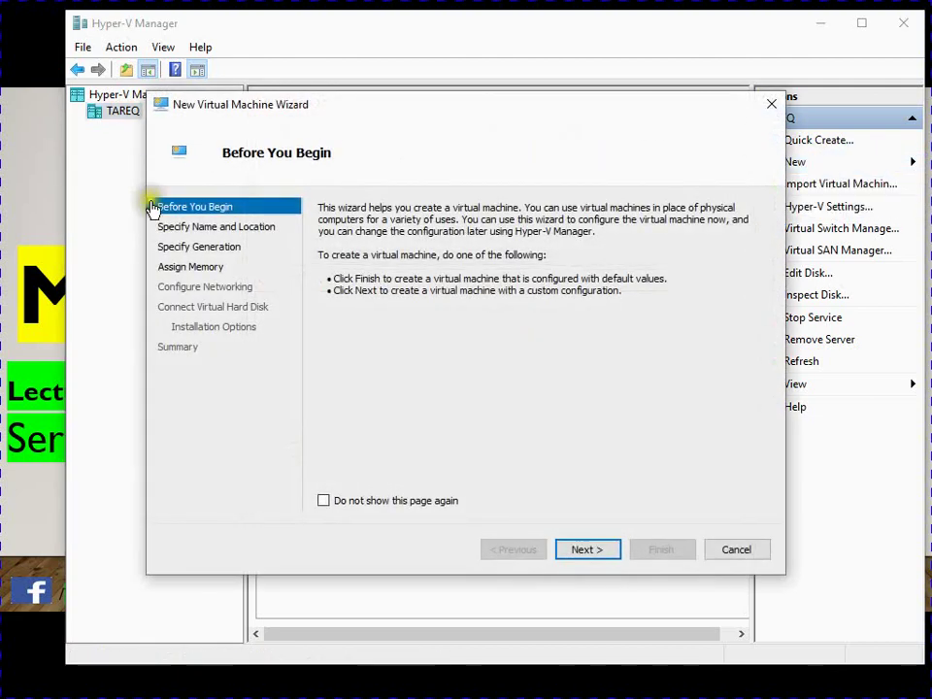
Name the machine 'Server 2016' and enable storing it in a different location.
{"action": "left_click", "coordinate": [572, 553]}
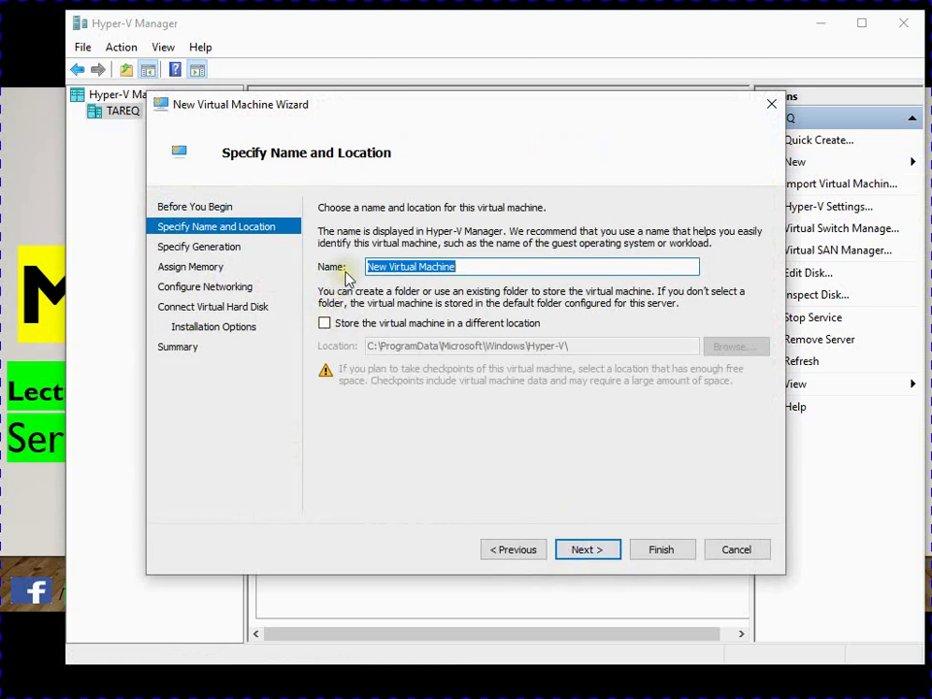
{"action": "key", "text": "BackSpace"}
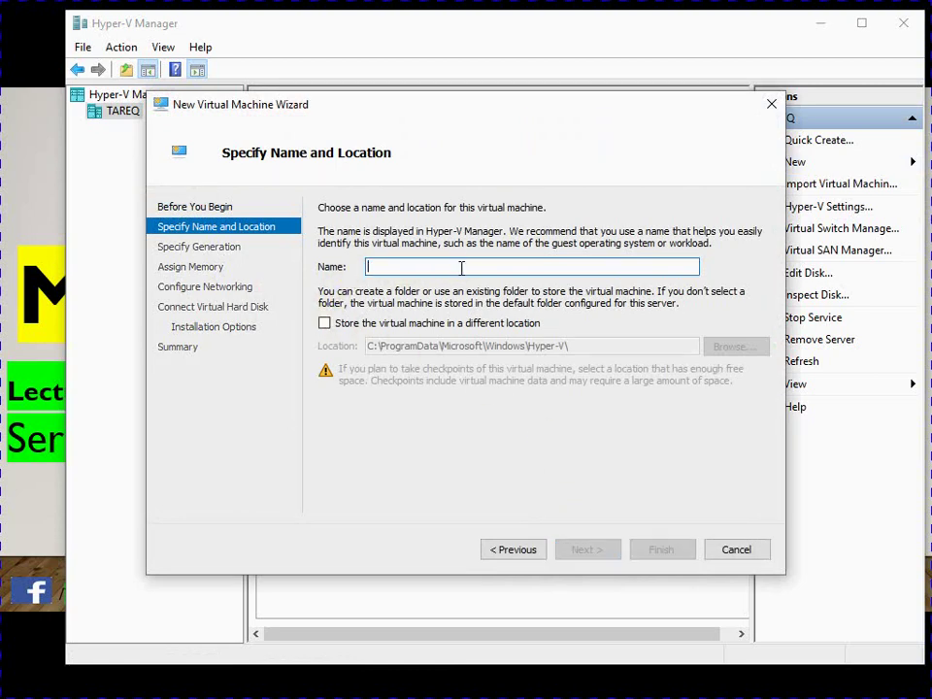
{"action": "type", "text": "Server 2016"}
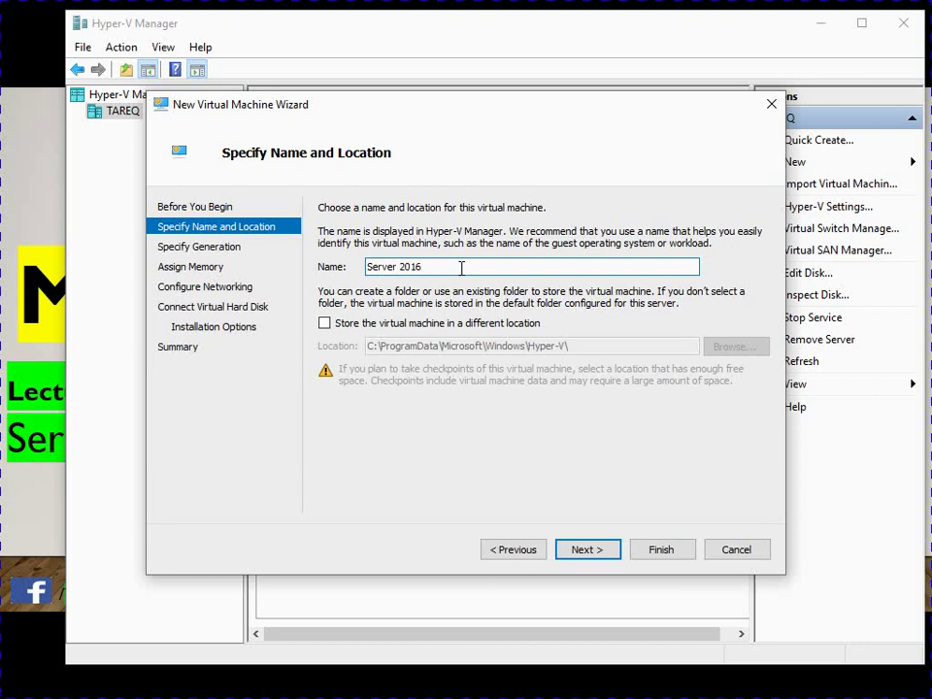
{"action": "left_click", "coordinate": [340, 327]}
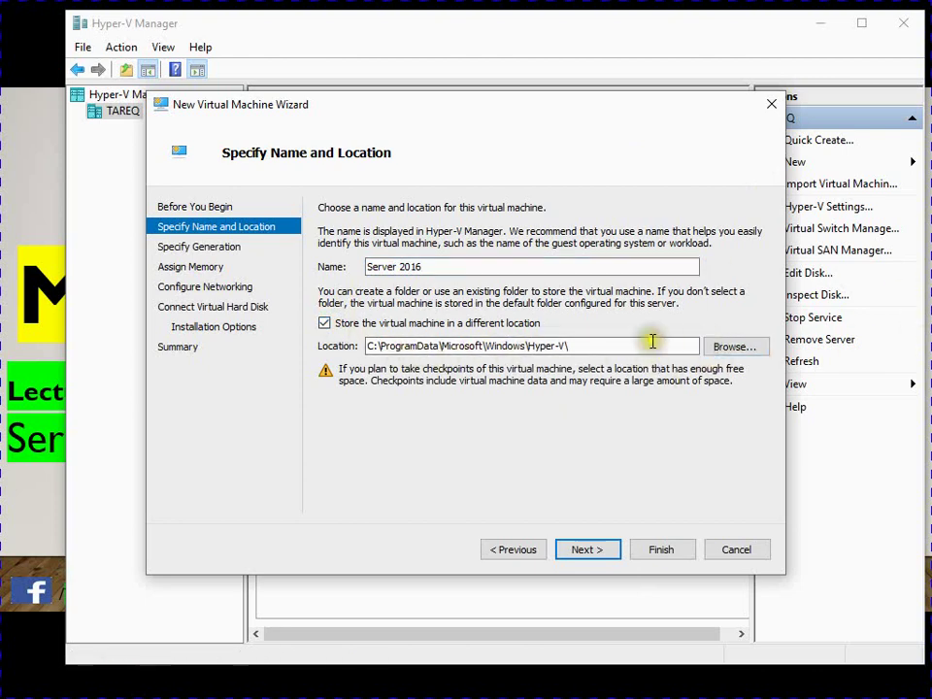
Browse to drive IDB (F:) and create a new folder named Hyper-V.
{"action": "left_click", "coordinate": [732, 369]}
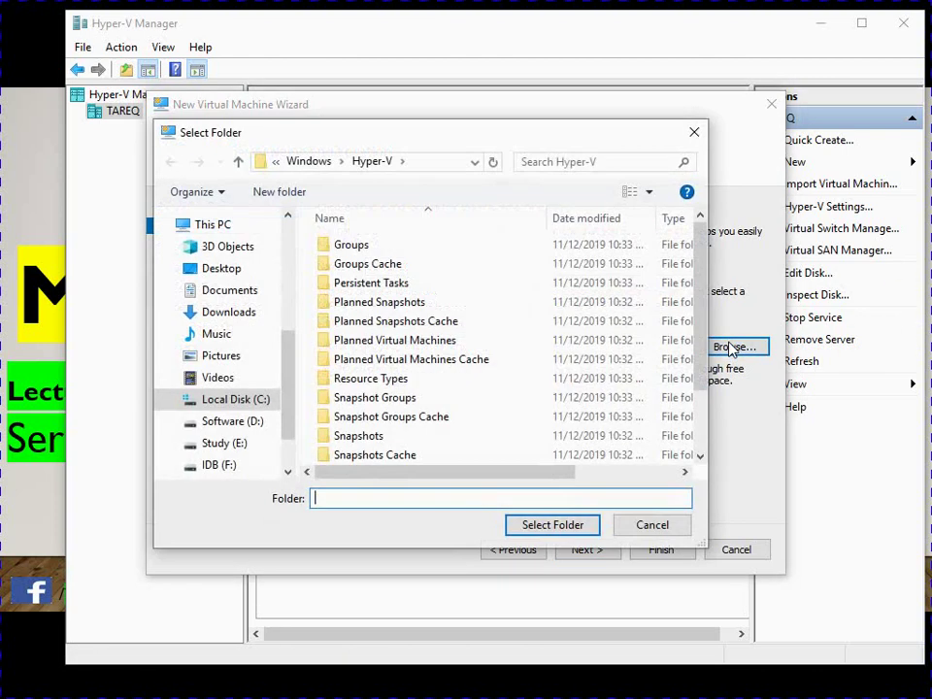
{"action": "scroll", "coordinate": [388, 340], "scroll_direction": "down", "scroll_amount": 1}
{"action": "scroll", "coordinate": [226, 418], "scroll_direction": "down", "scroll_amount": 1}
{"action": "left_click", "coordinate": [222, 435]}
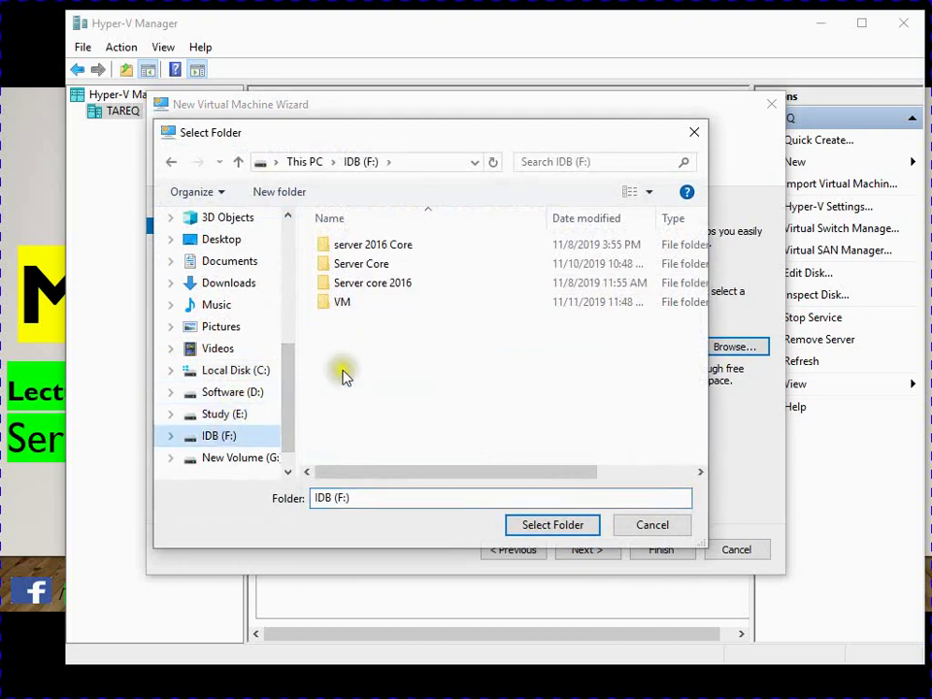
{"action": "left_click", "coordinate": [287, 193]}
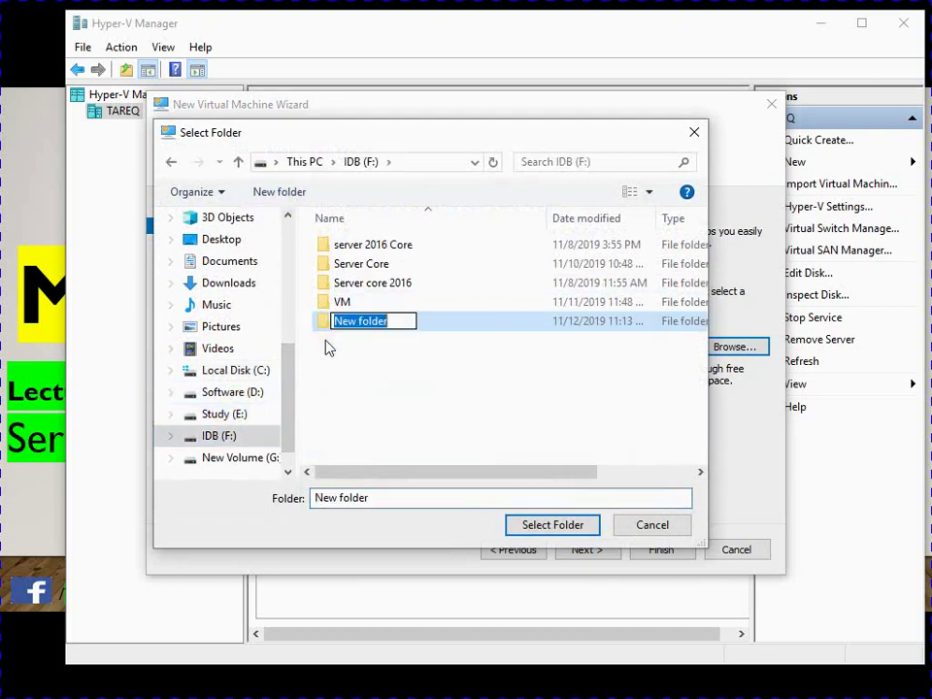
{"action": "type", "text": "Hyp"}
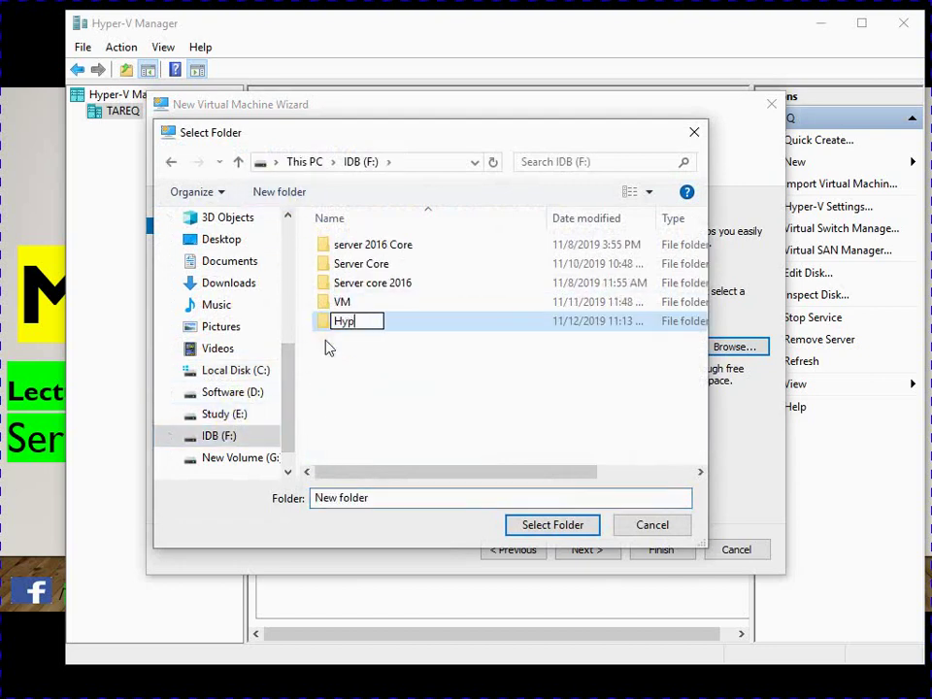
{"action": "type", "text": "er-V"}
{"action": "key", "text": "Return"}
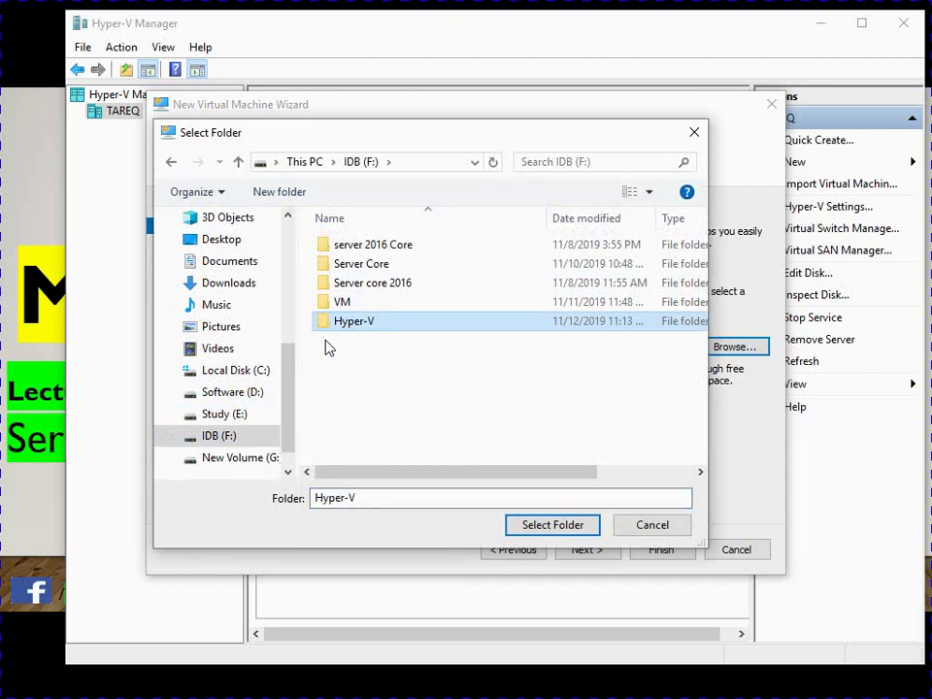
Inside Hyper-V, create a 'Server 2016' folder and select it as the VM location.
{"action": "double_click", "coordinate": [398, 326]}
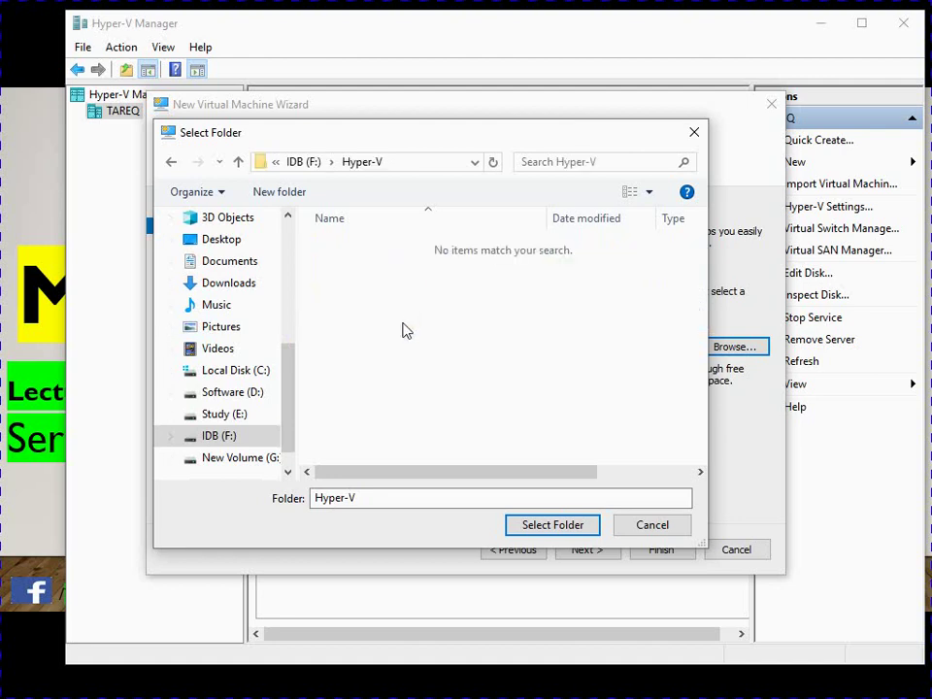
{"action": "left_click", "coordinate": [301, 194]}
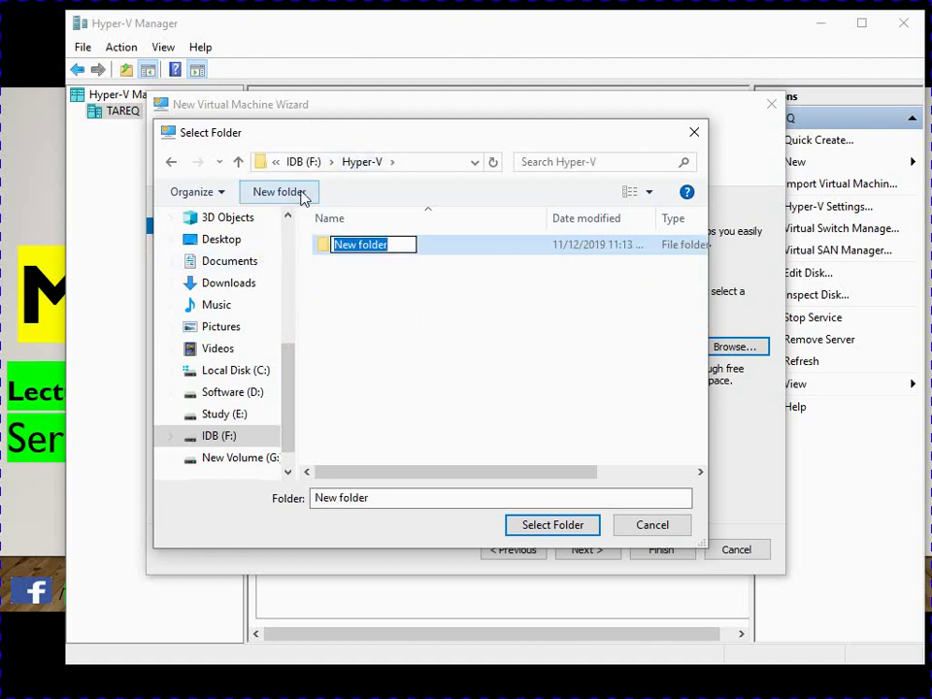
{"action": "type", "text": "Server 2016"}
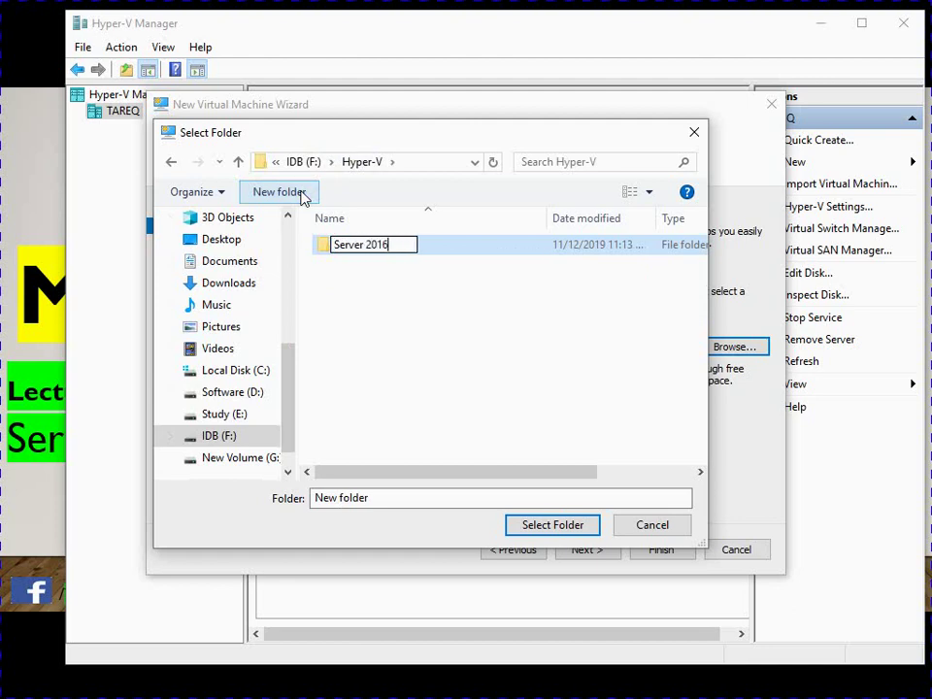
{"action": "key", "text": "Return"}
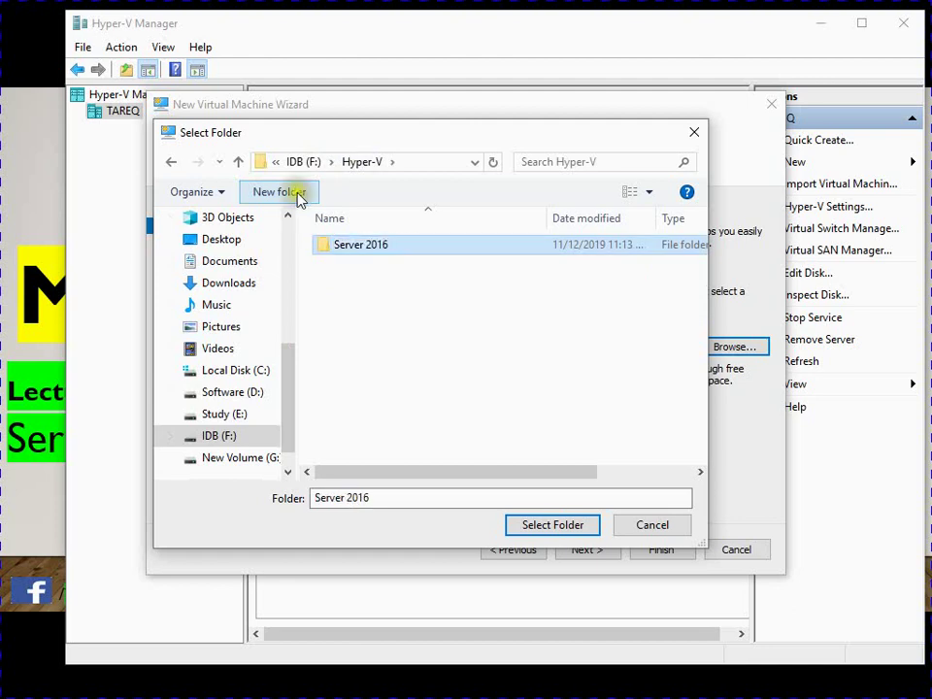
{"action": "left_click", "coordinate": [534, 526]}
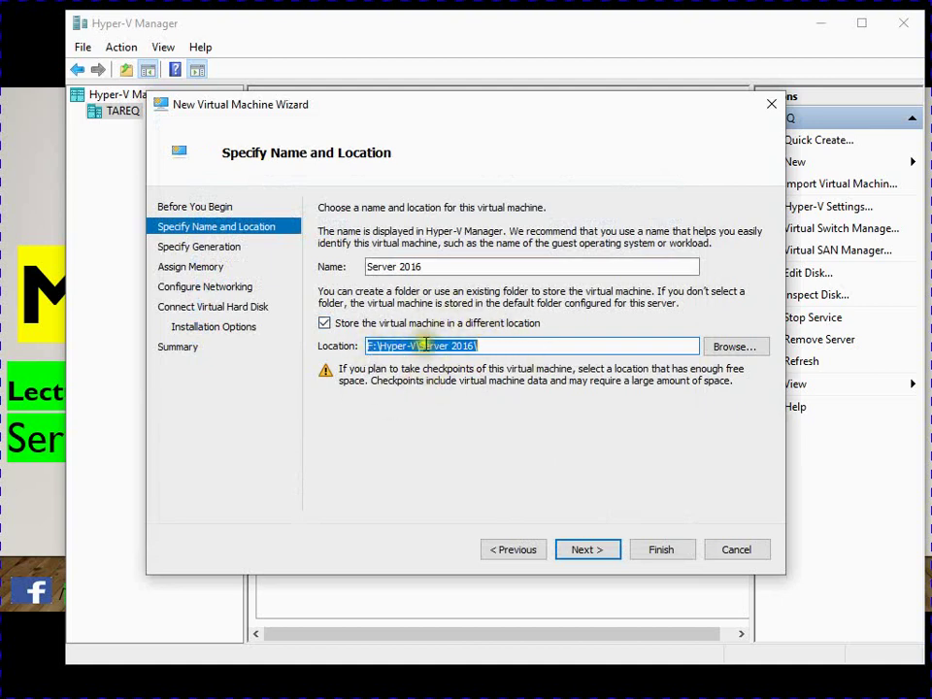
Keep Generation 2 and set startup memory to 8000 MB.
{"action": "left_click", "coordinate": [579, 549]}
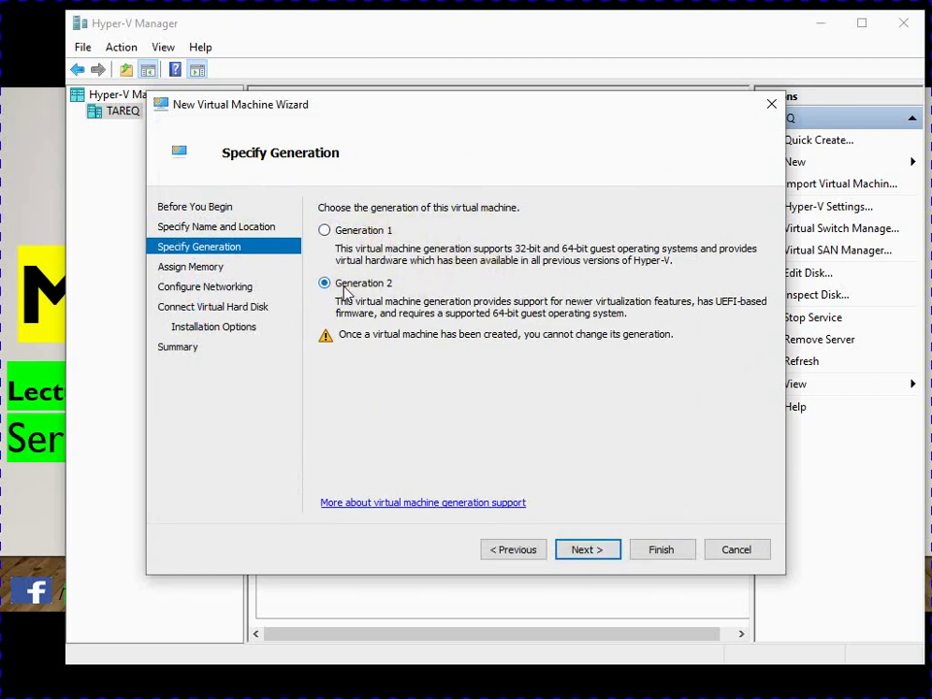
{"action": "left_click", "coordinate": [584, 550]}
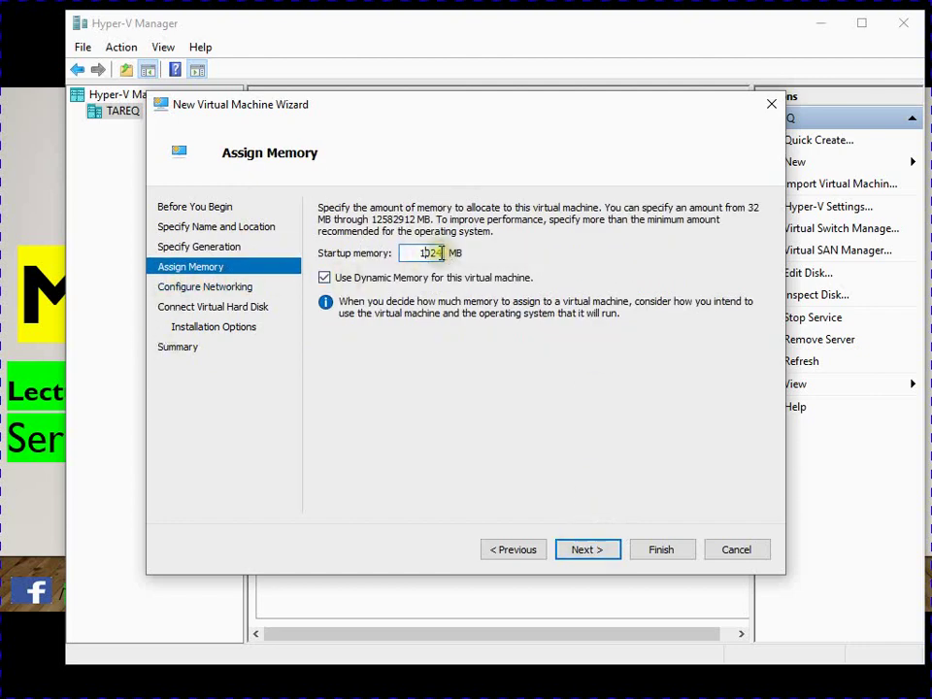
{"action": "left_click_drag", "start_coordinate": [439, 252], "coordinate": [419, 255]}
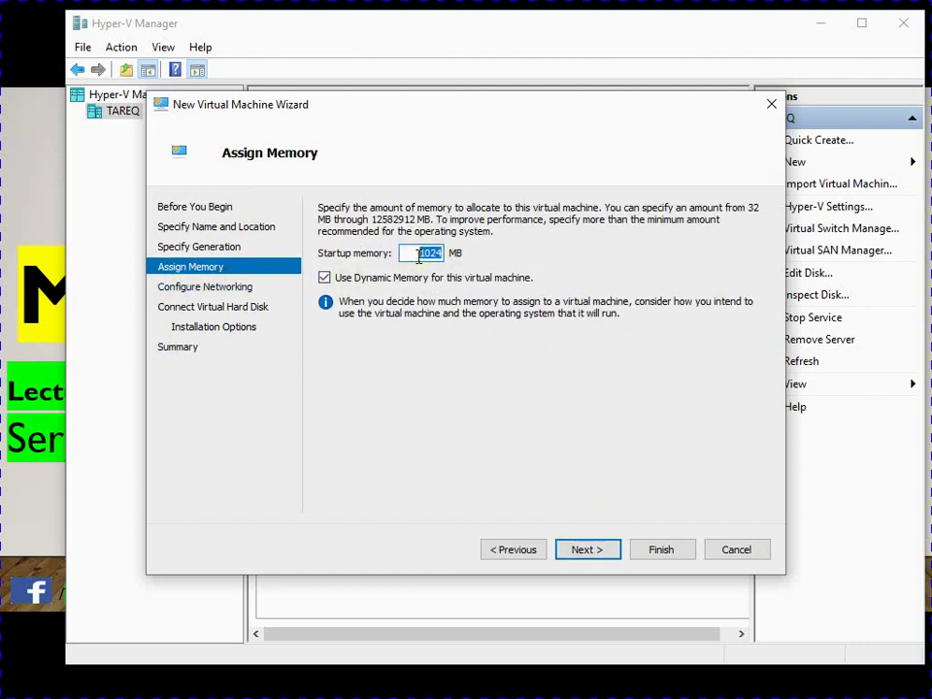
{"action": "type", "text": "8000"}
Connect the VM's network to the Default Switch.
{"action": "left_click", "coordinate": [563, 549]}
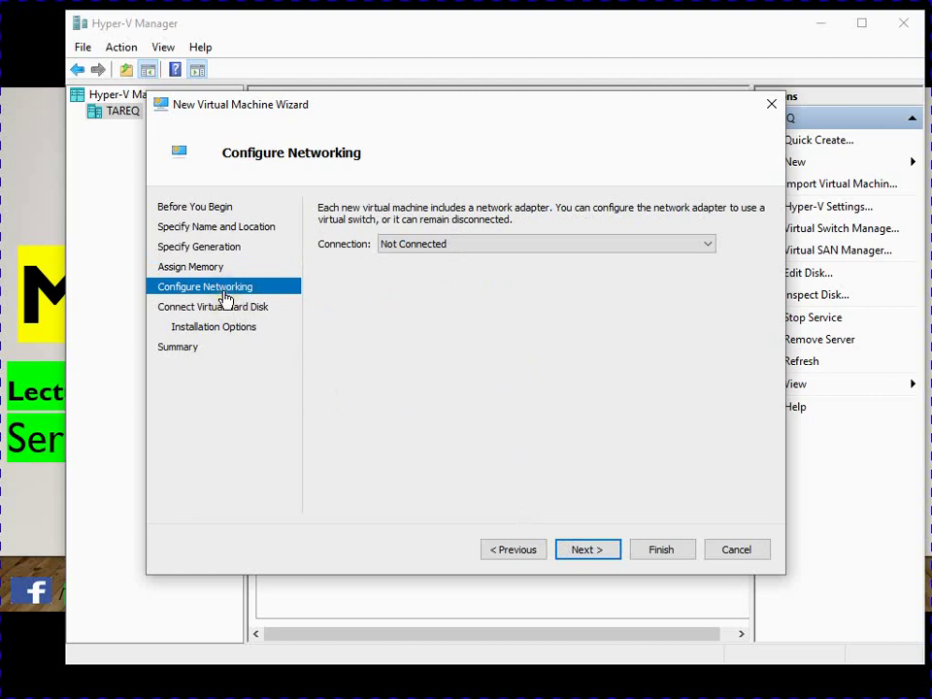
{"action": "left_click", "coordinate": [705, 246]}
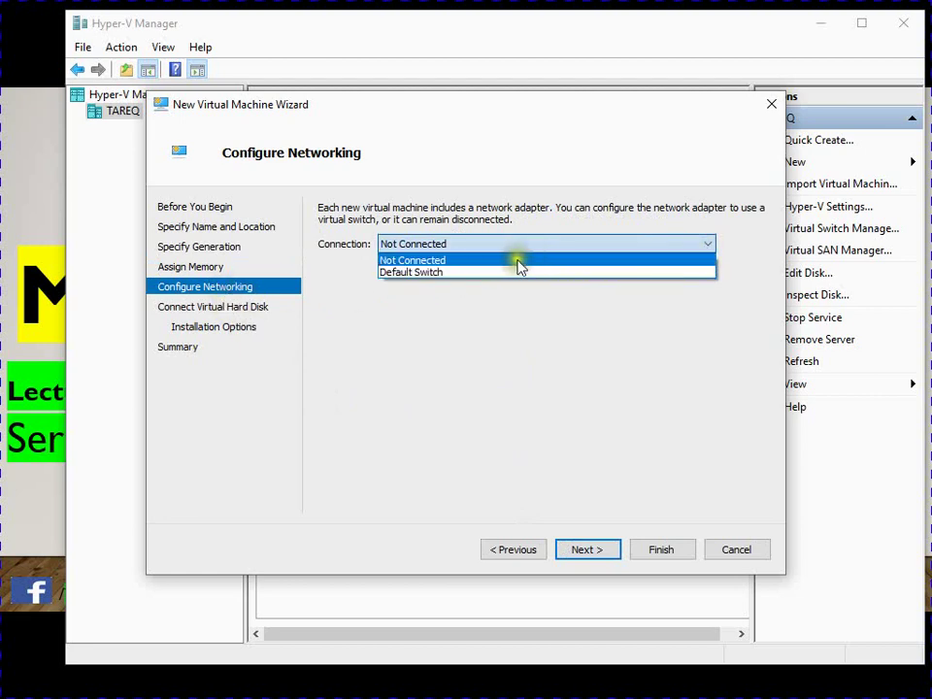
{"action": "left_click", "coordinate": [483, 275]}
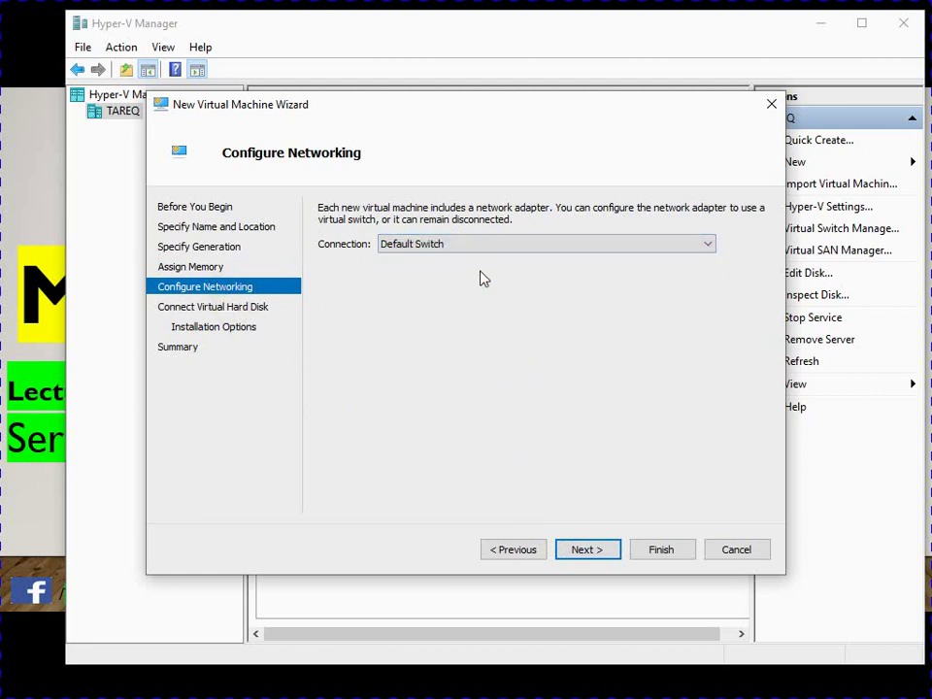
Set the new virtual hard disk size to 60 GB.
{"action": "left_click", "coordinate": [563, 549]}
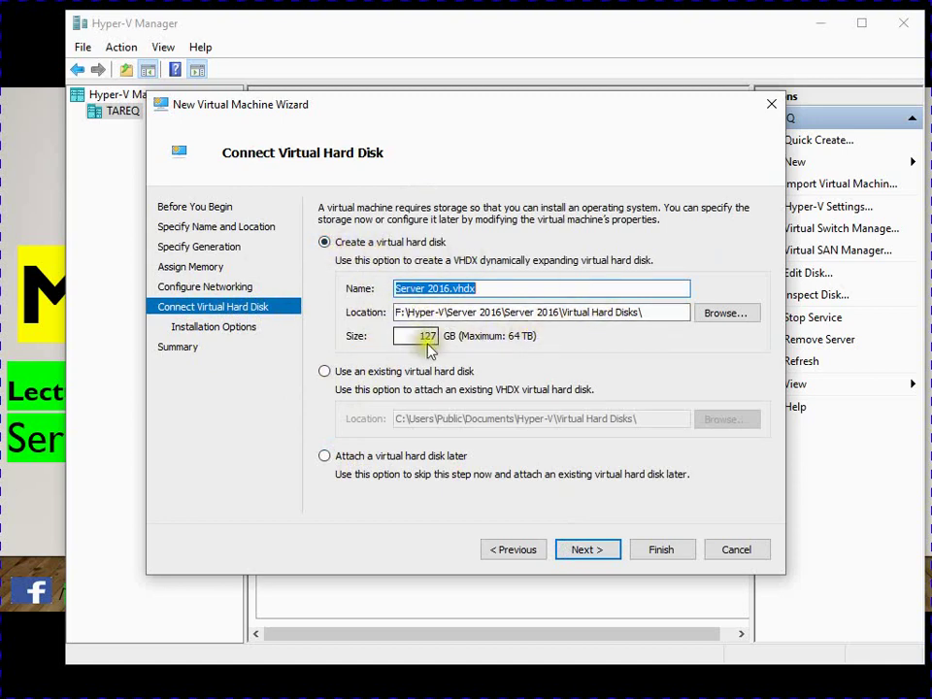
{"action": "left_click", "coordinate": [436, 335]}
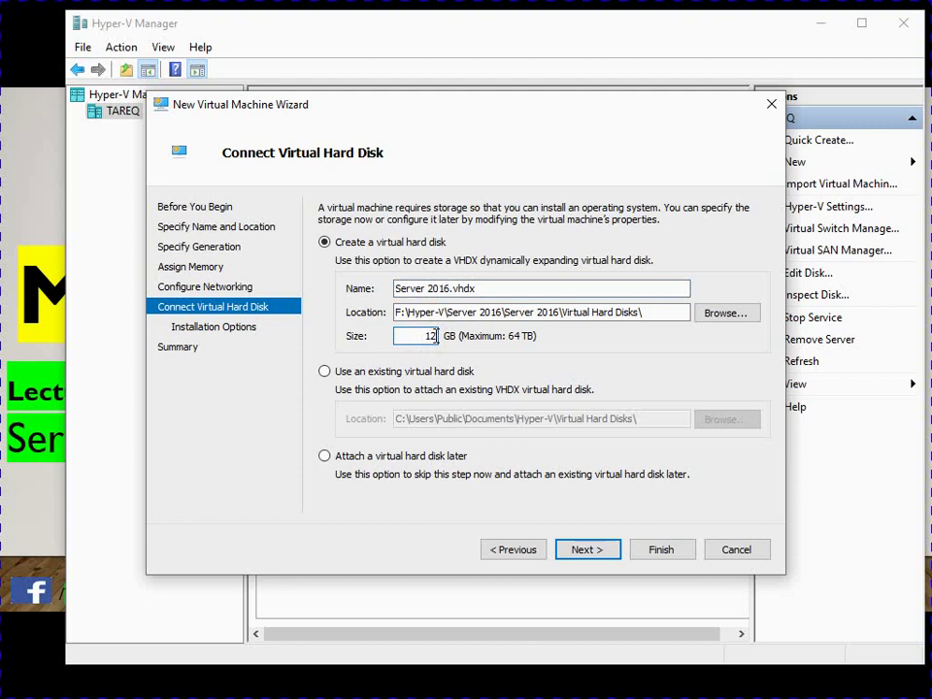
{"action": "key", "text": "BackSpace"}
{"action": "type", "text": "60"}
Choose to install the operating system from a bootable image file.
{"action": "left_click", "coordinate": [589, 551]}
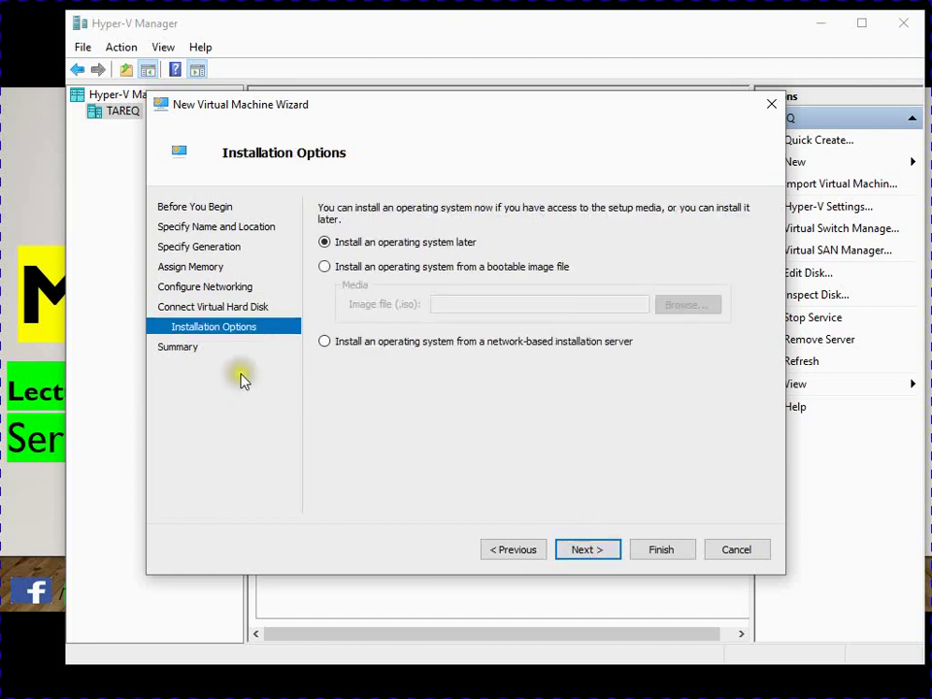
{"action": "left_click", "coordinate": [323, 343]}
{"action": "left_click", "coordinate": [341, 271]}
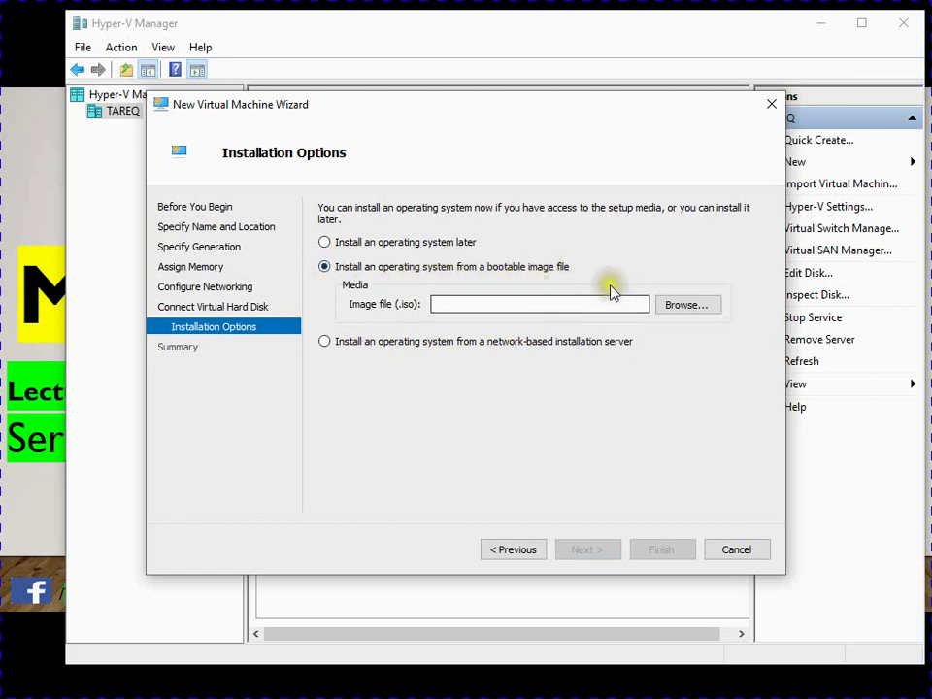
Select D:\ISO\Windows Server 2016 Evolution Version.ISO as the image and finish creating the VM.
{"action": "left_click", "coordinate": [685, 309]}
{"action": "scroll", "coordinate": [214, 418], "scroll_direction": "down", "scroll_amount": 1}
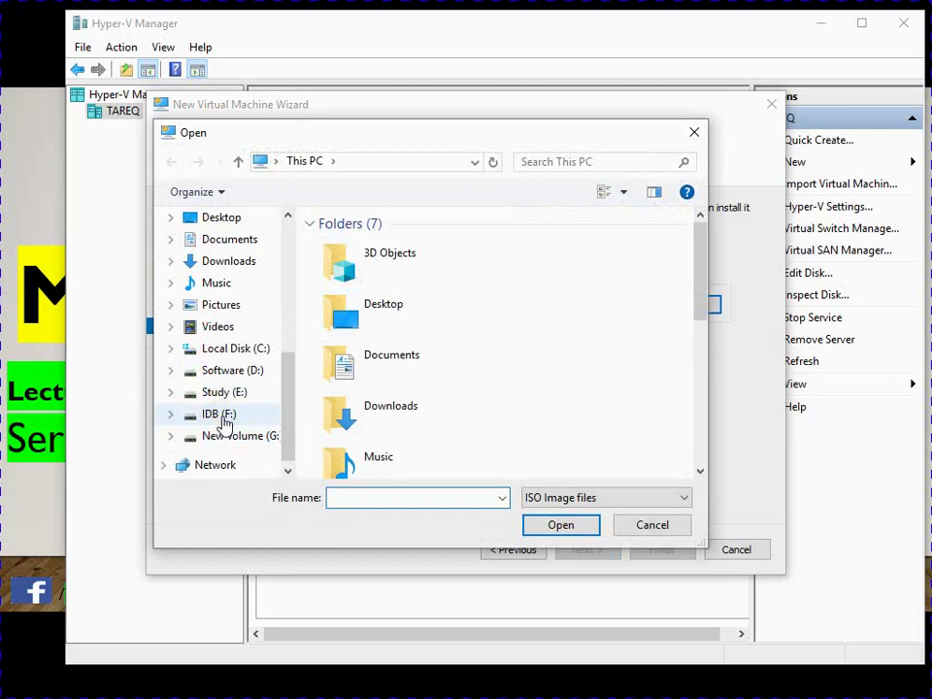
{"action": "left_click", "coordinate": [233, 370]}
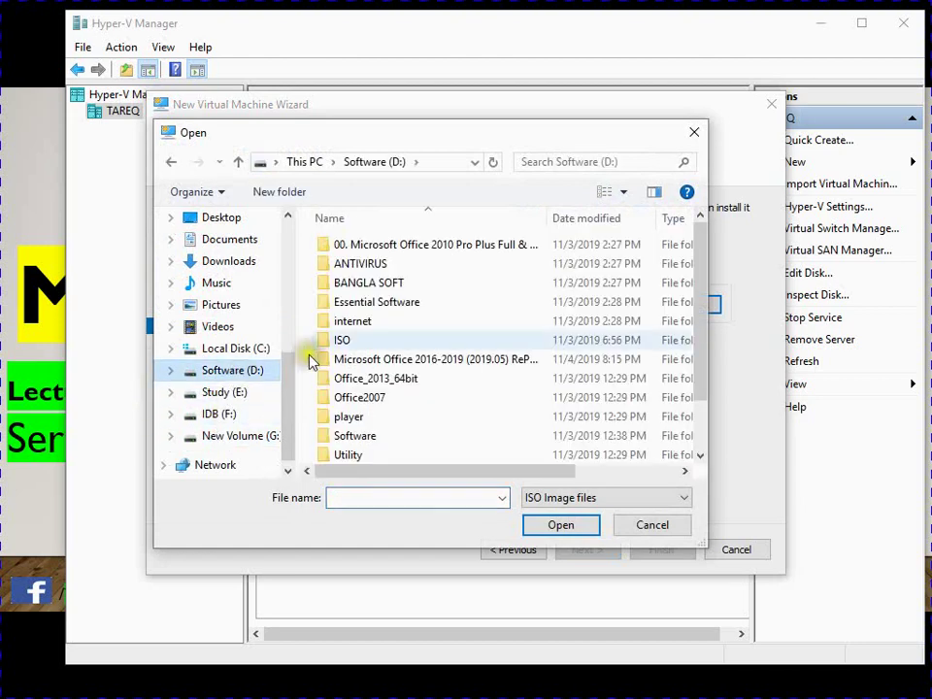
{"action": "double_click", "coordinate": [363, 340]}
{"action": "left_click", "coordinate": [362, 340]}
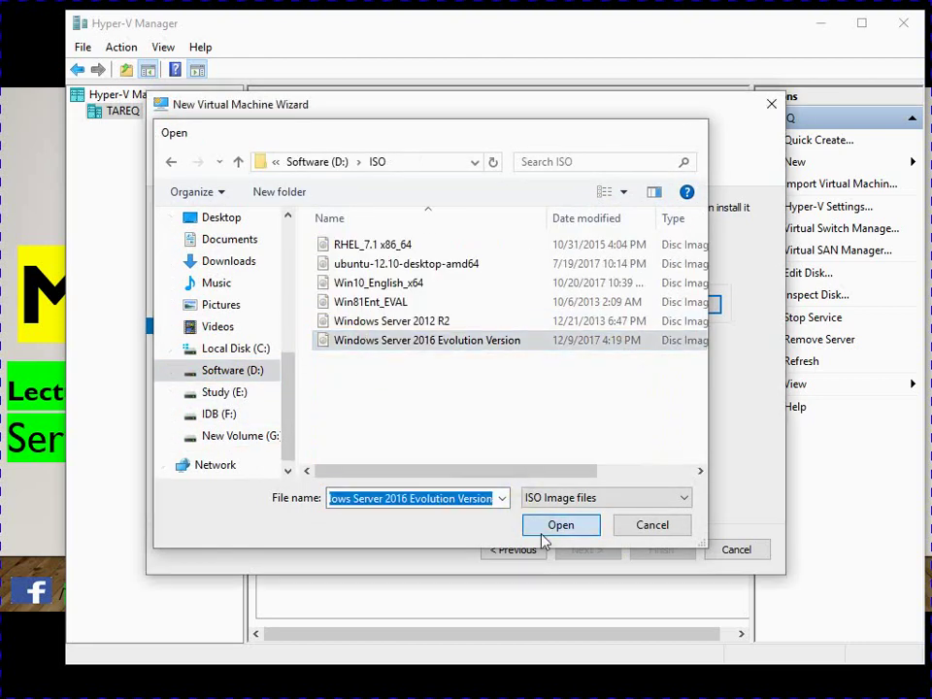
{"action": "left_click", "coordinate": [545, 524]}
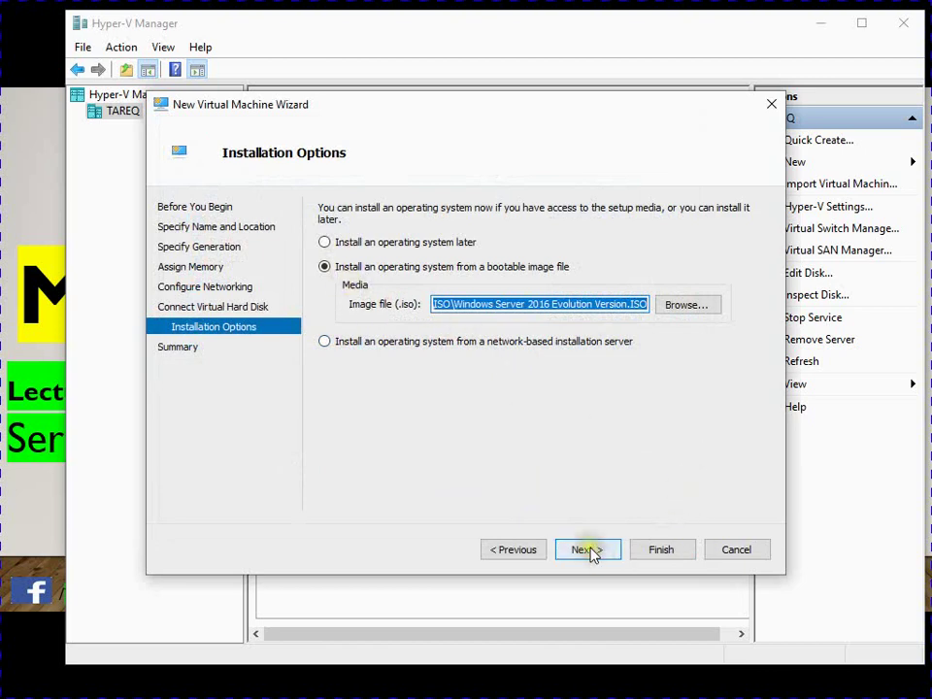
{"action": "left_click", "coordinate": [588, 550]}
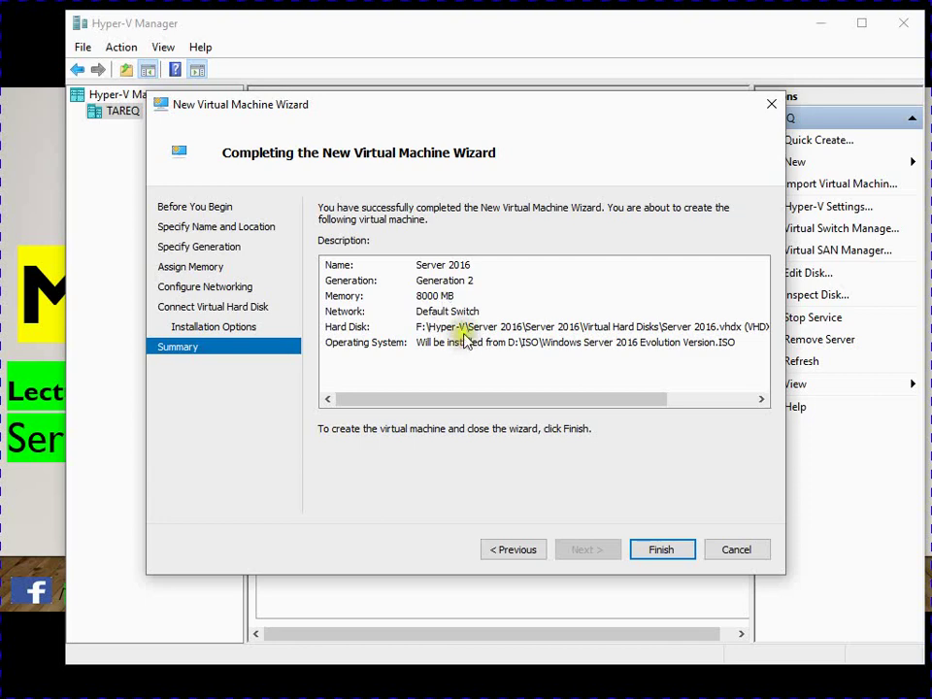
{"action": "left_click", "coordinate": [663, 549]}
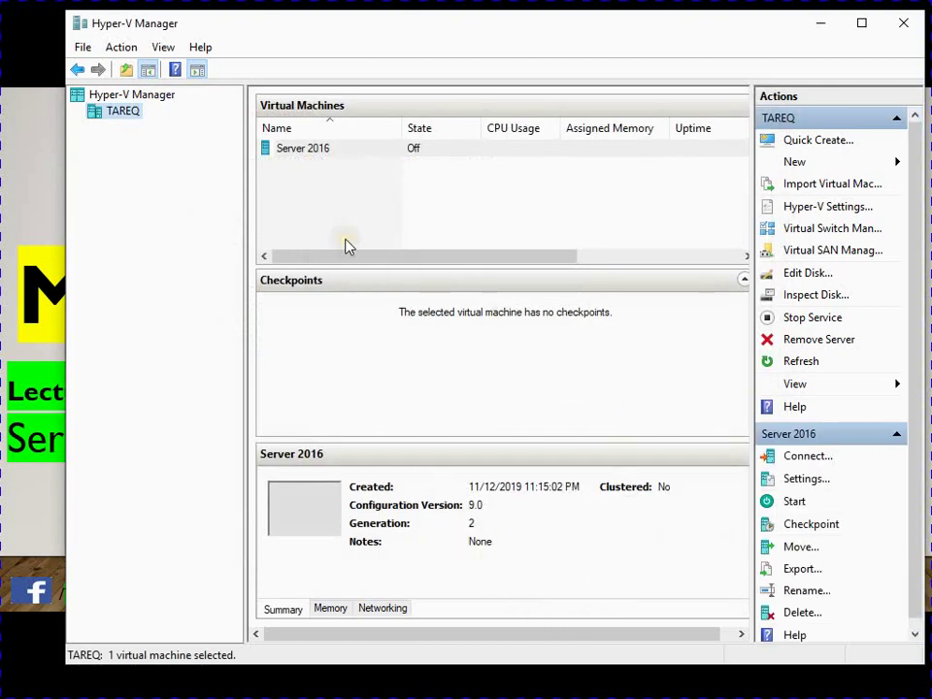
Connect to the Server 2016 VM, start it, and move the connection window up.
{"action": "left_click", "coordinate": [350, 151]}
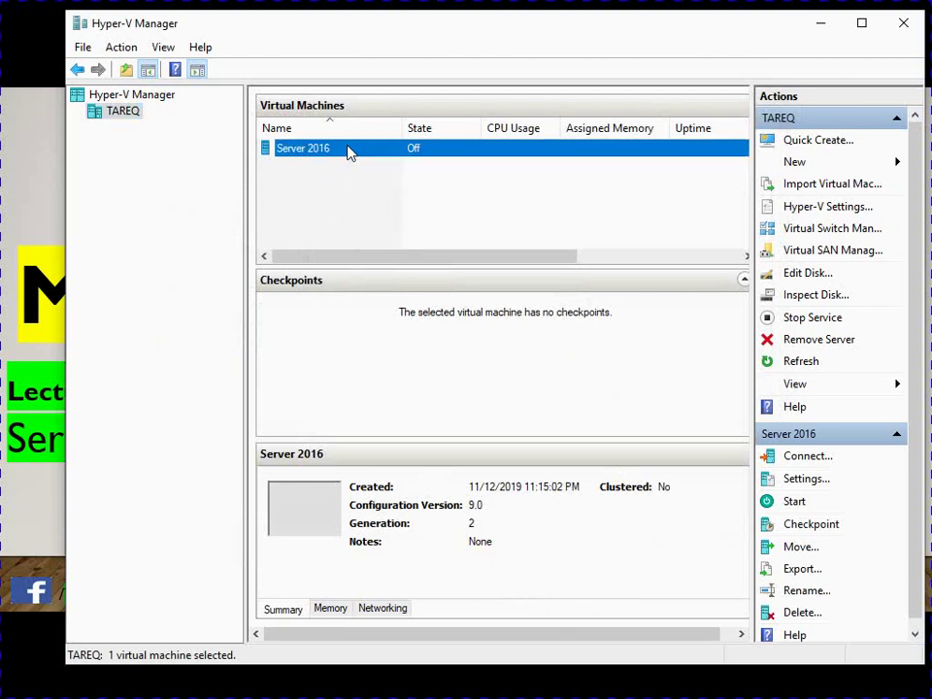
{"action": "right_click", "coordinate": [350, 151]}
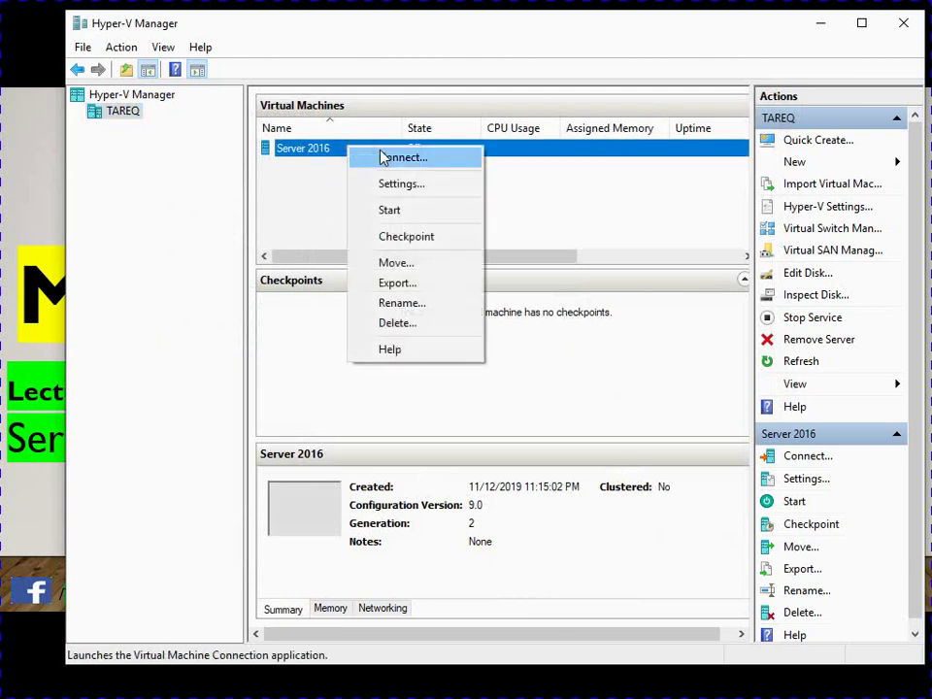
{"action": "left_click", "coordinate": [381, 156]}
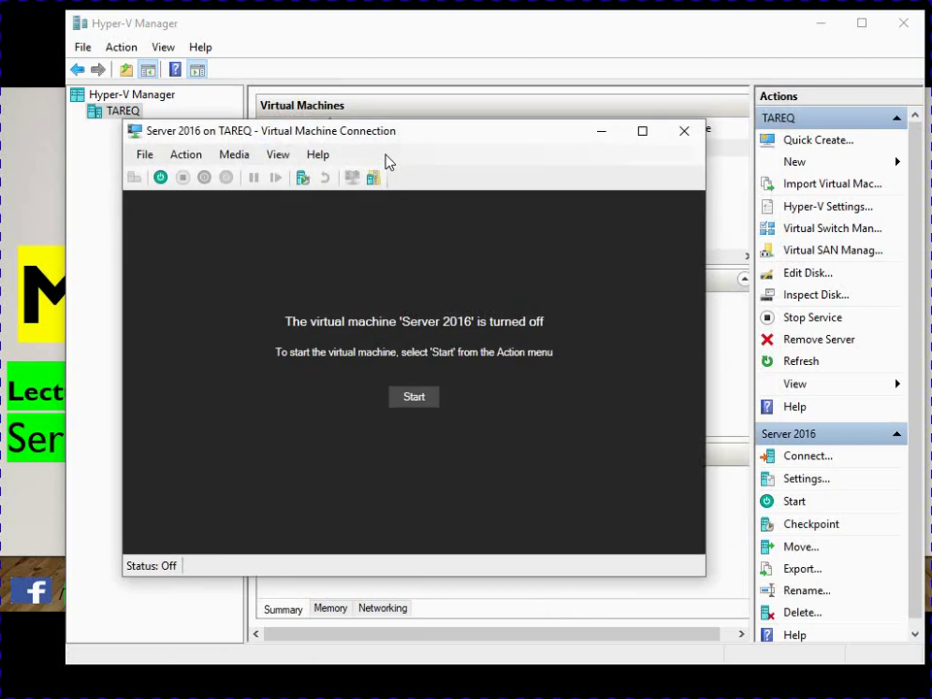
{"action": "left_click", "coordinate": [407, 401]}
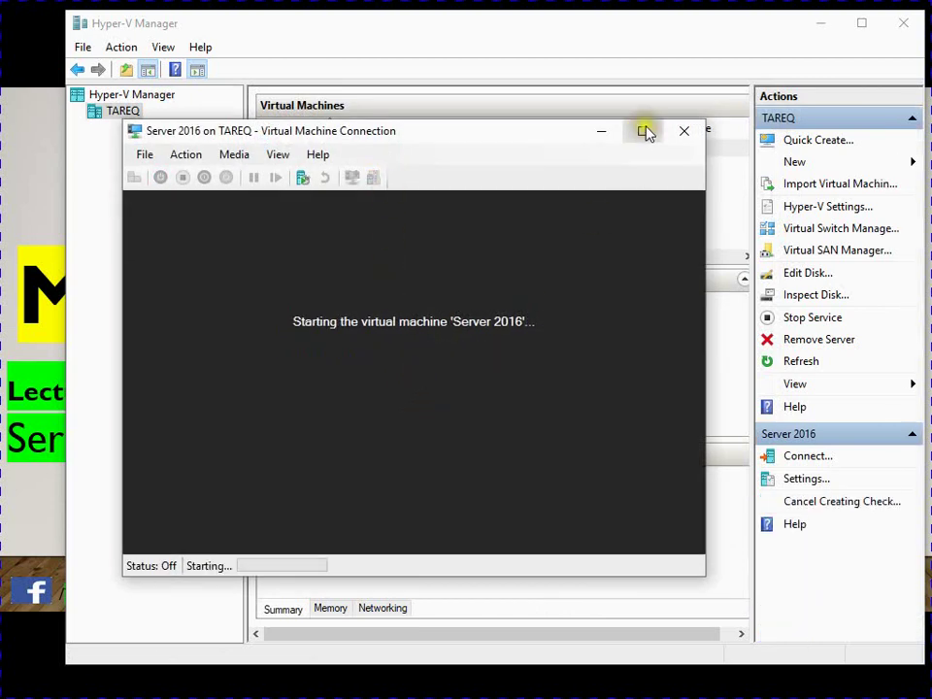
{"action": "left_click_drag", "start_coordinate": [551, 140], "coordinate": [627, 105]}
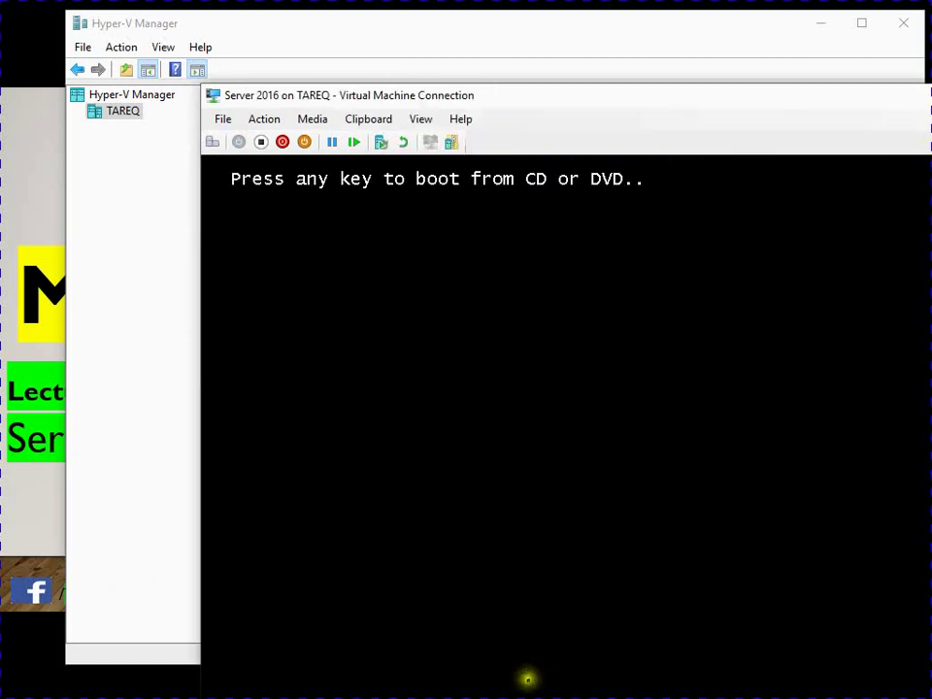
Move the Server 2016 connection window to the top-left corner of the screen.
{"action": "left_click_drag", "start_coordinate": [584, 97], "coordinate": [383, 19]}
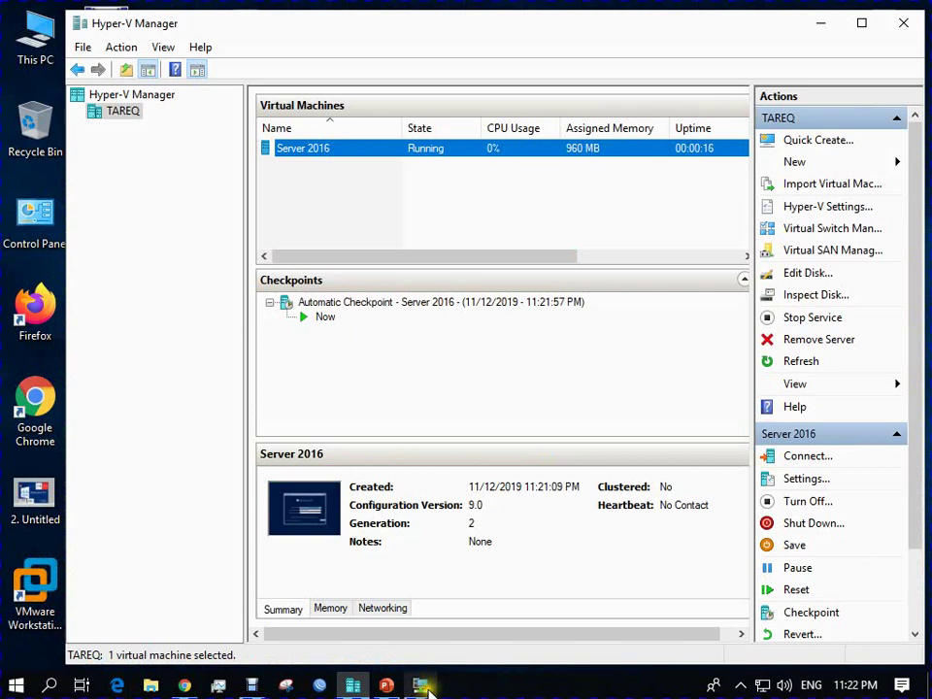
Accept the English (United States) language defaults in Windows Setup and start the installation.
{"action": "left_click", "coordinate": [427, 687]}
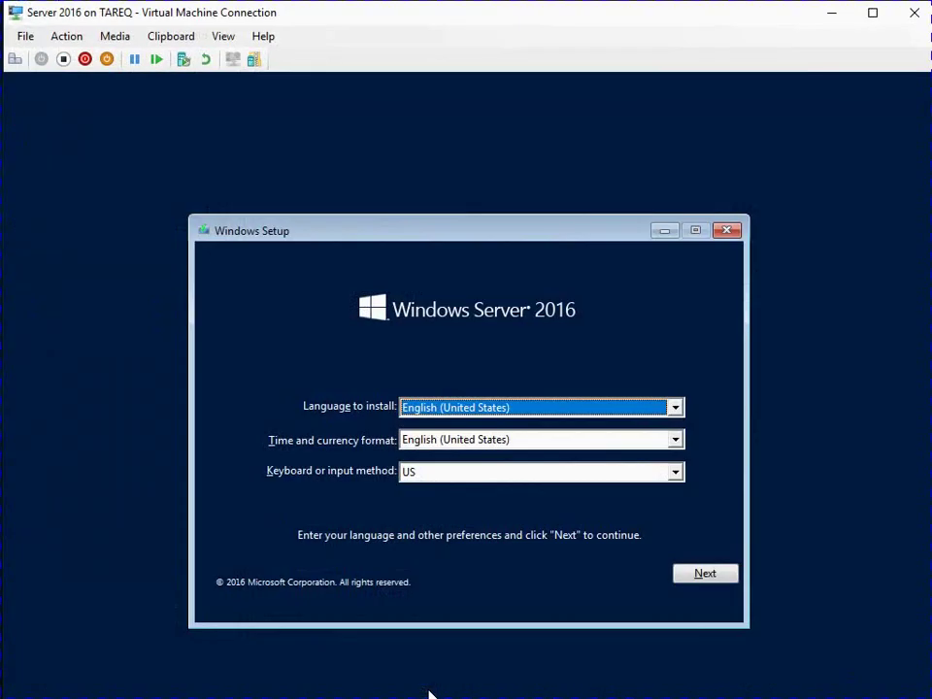
{"action": "left_click_drag", "start_coordinate": [502, 239], "coordinate": [486, 175]}
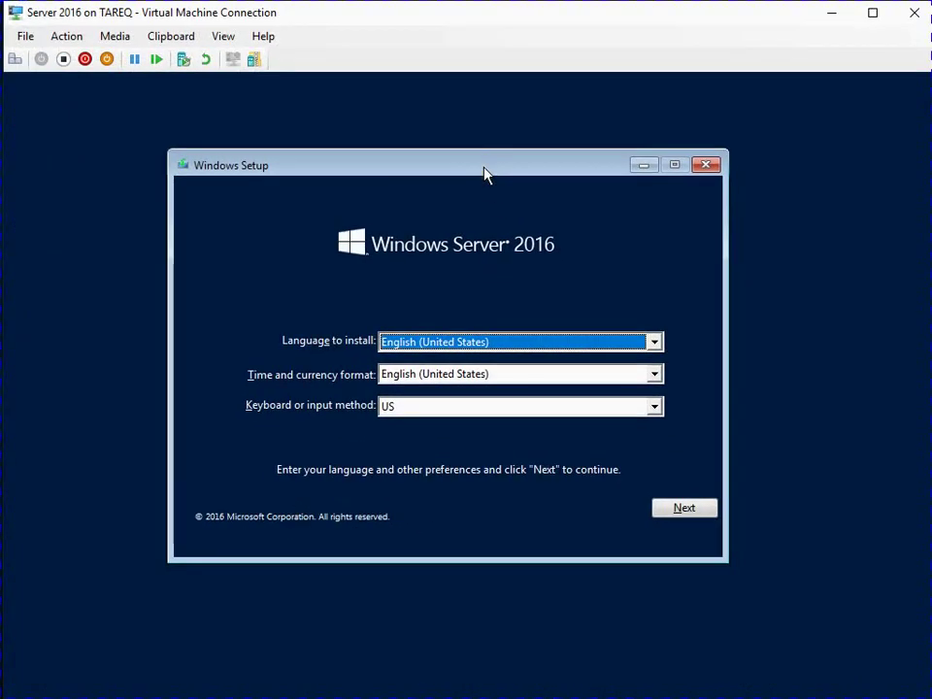
{"action": "left_click", "coordinate": [666, 505]}
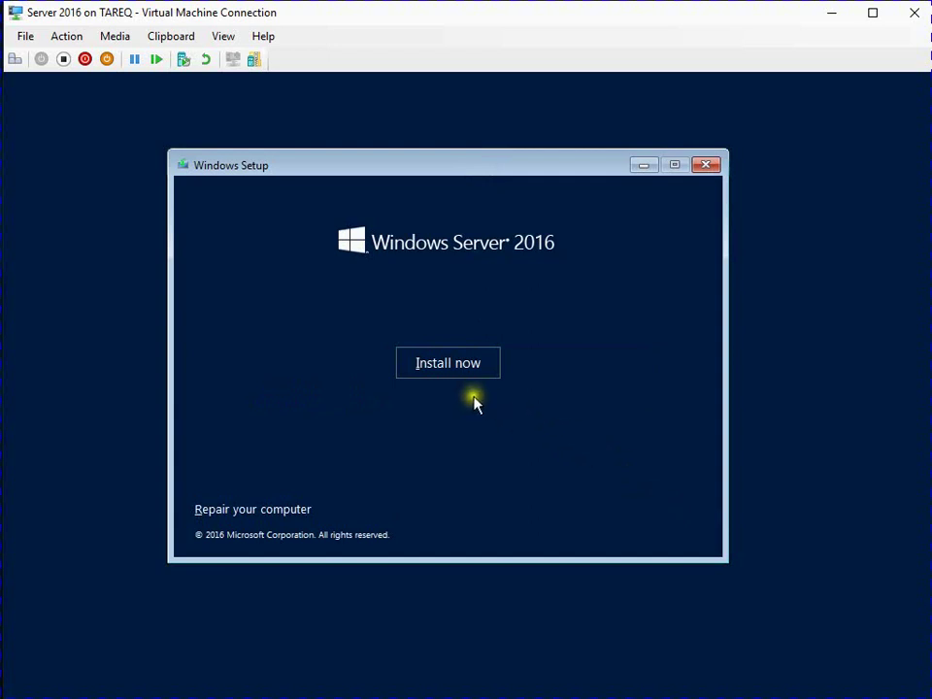
{"action": "left_click", "coordinate": [461, 371]}
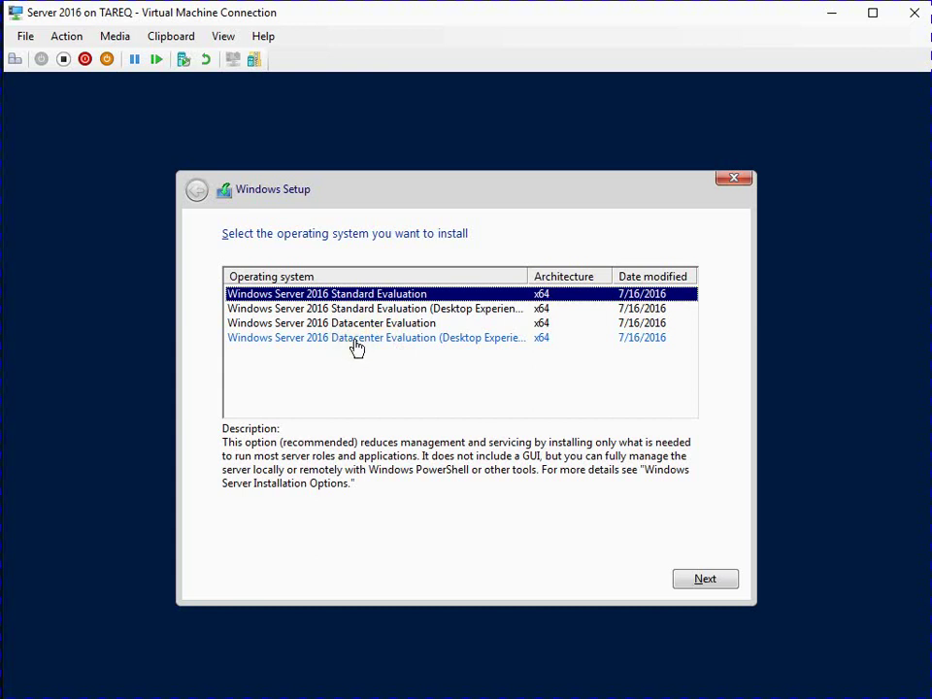
Install Datacenter Evaluation (Desktop Experience) as a custom install on Drive 0 after accepting the licence.
{"action": "left_click", "coordinate": [355, 341]}
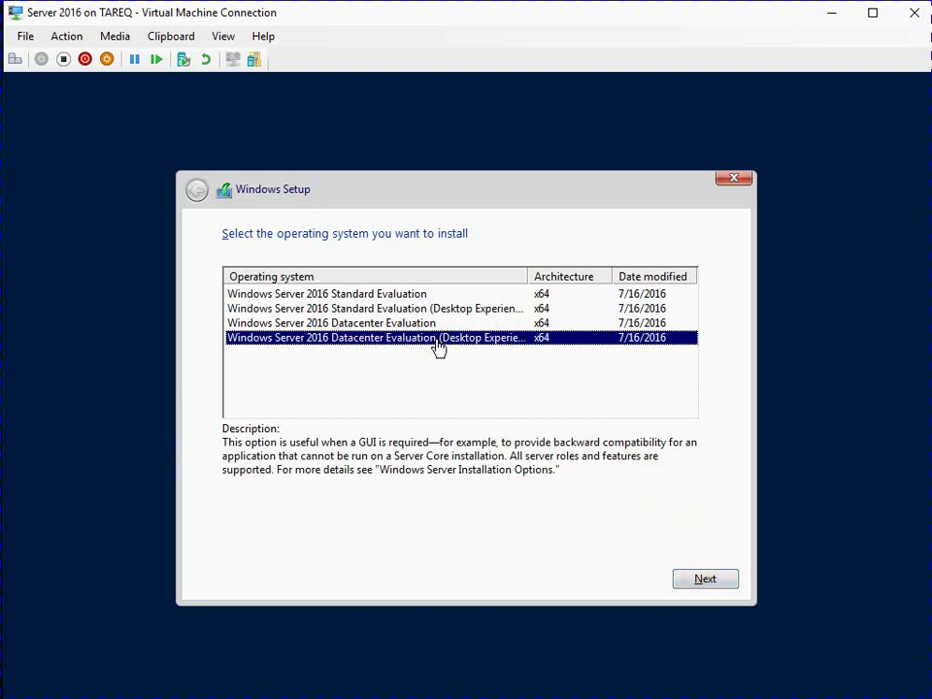
{"action": "left_click", "coordinate": [691, 581]}
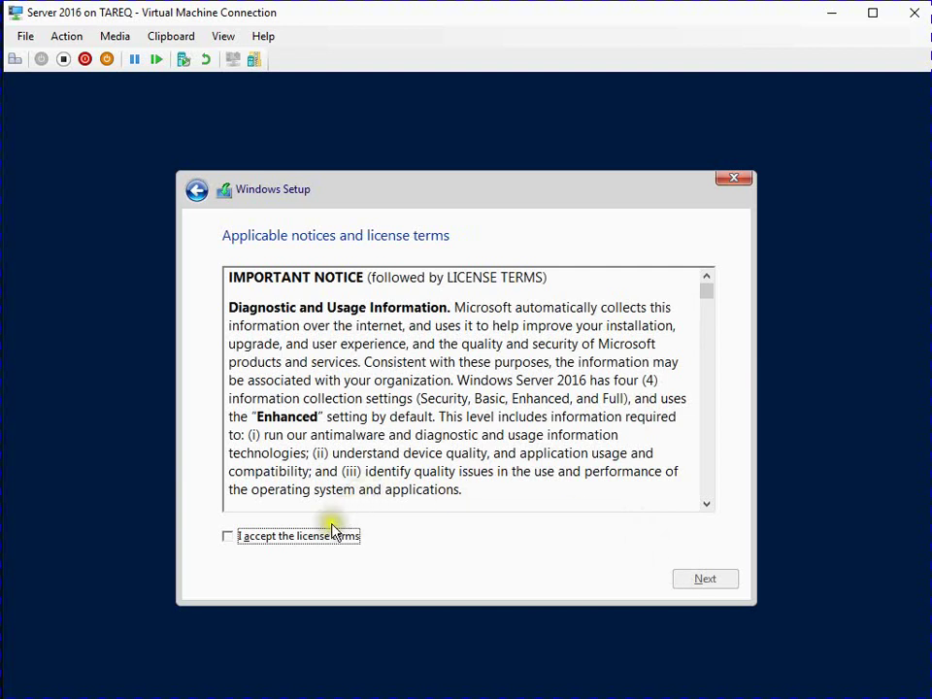
{"action": "left_click", "coordinate": [330, 535]}
{"action": "left_click", "coordinate": [689, 585]}
{"action": "left_click", "coordinate": [441, 415]}
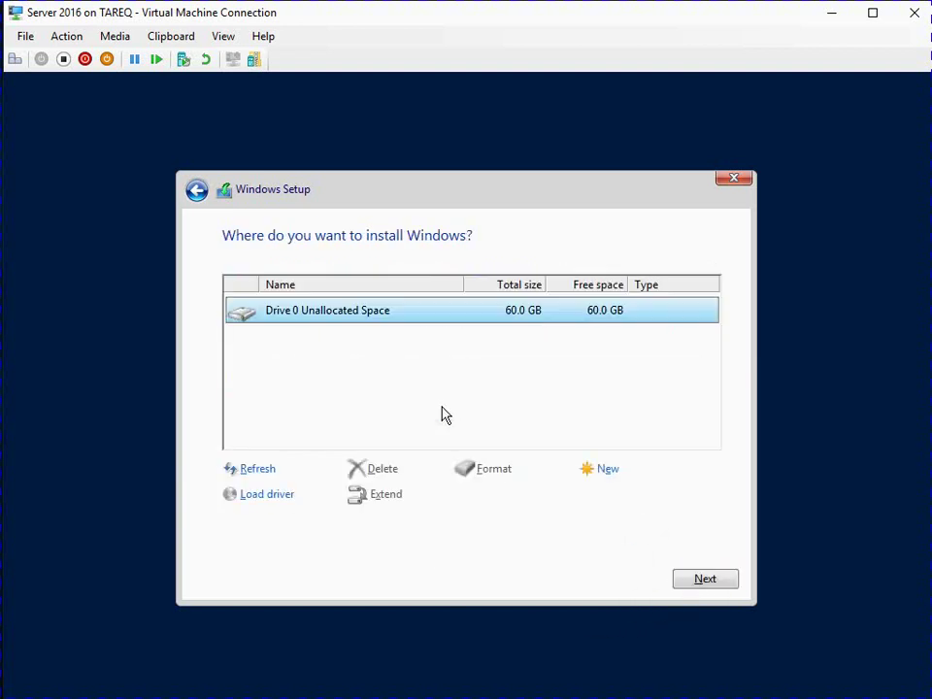
{"action": "left_click", "coordinate": [688, 586]}
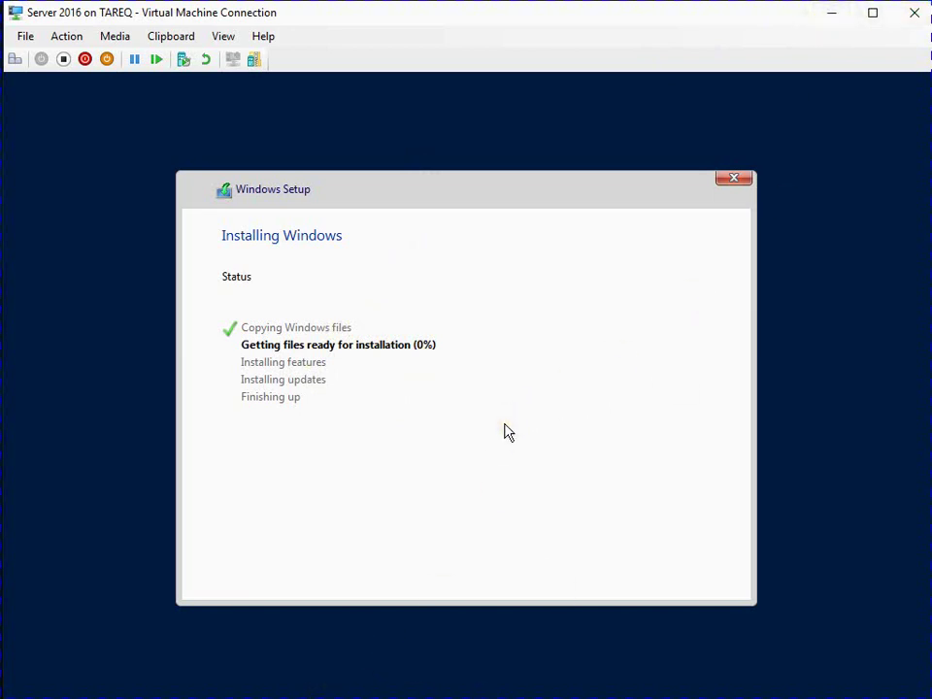
Enter and confirm the built-in Administrator password, then finish setup.
{"action": "left_click", "coordinate": [825, 22]}
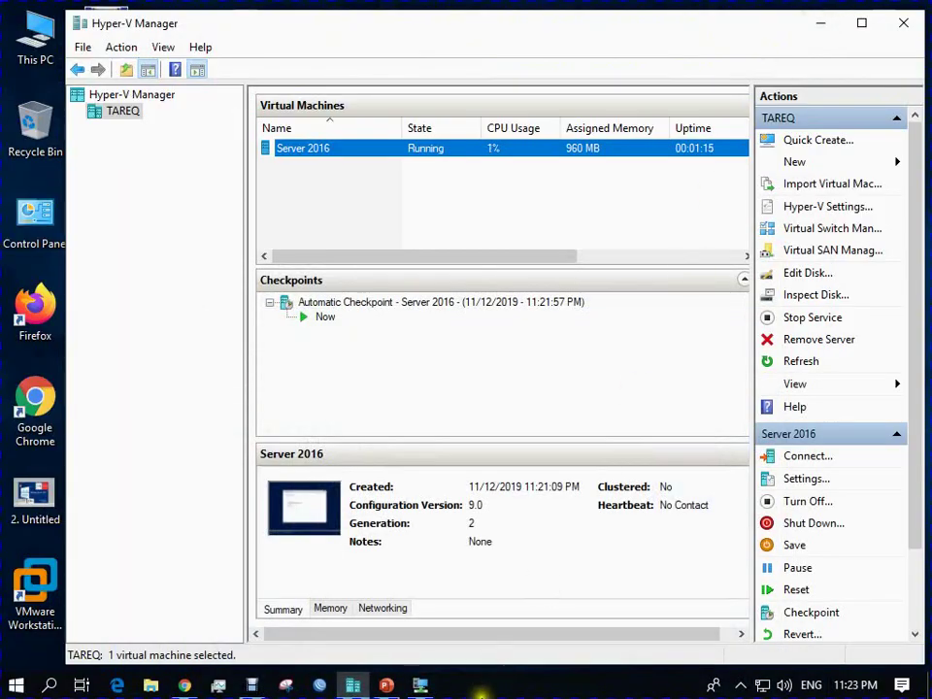
{"action": "left_click", "coordinate": [492, 680]}
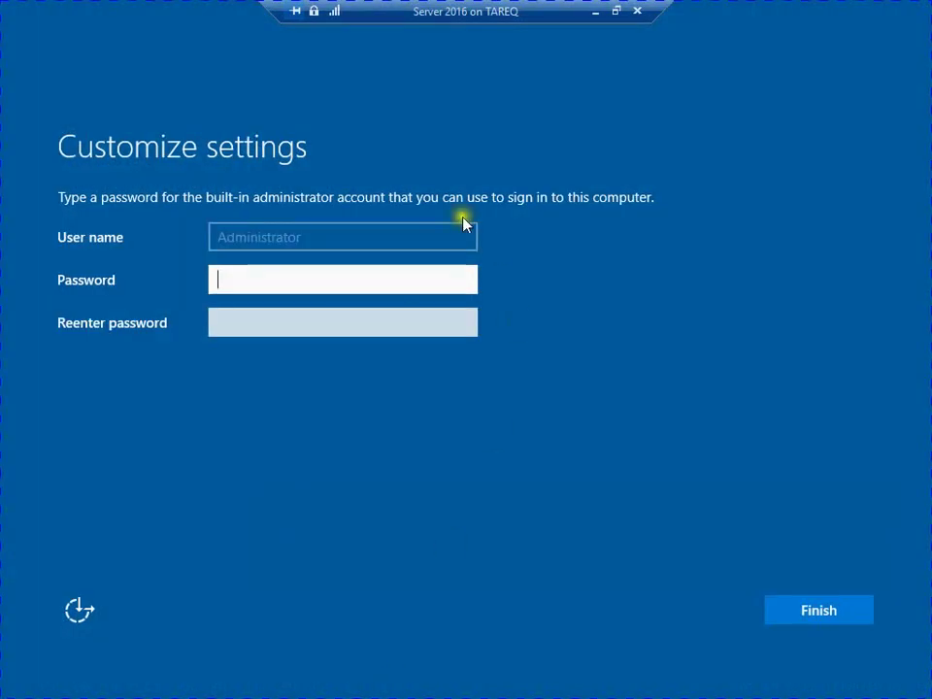
{"action": "left_click", "coordinate": [335, 244]}
{"action": "type", "text": "P@ssw0rd"}
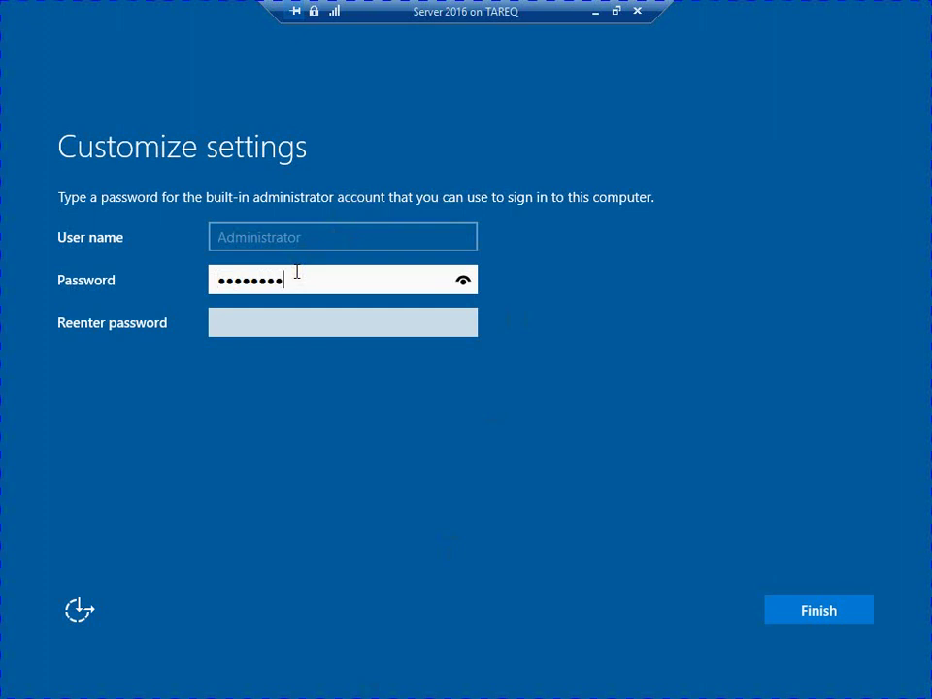
{"action": "key", "text": "Tab"}
{"action": "type", "text": "P@ssw0rd"}
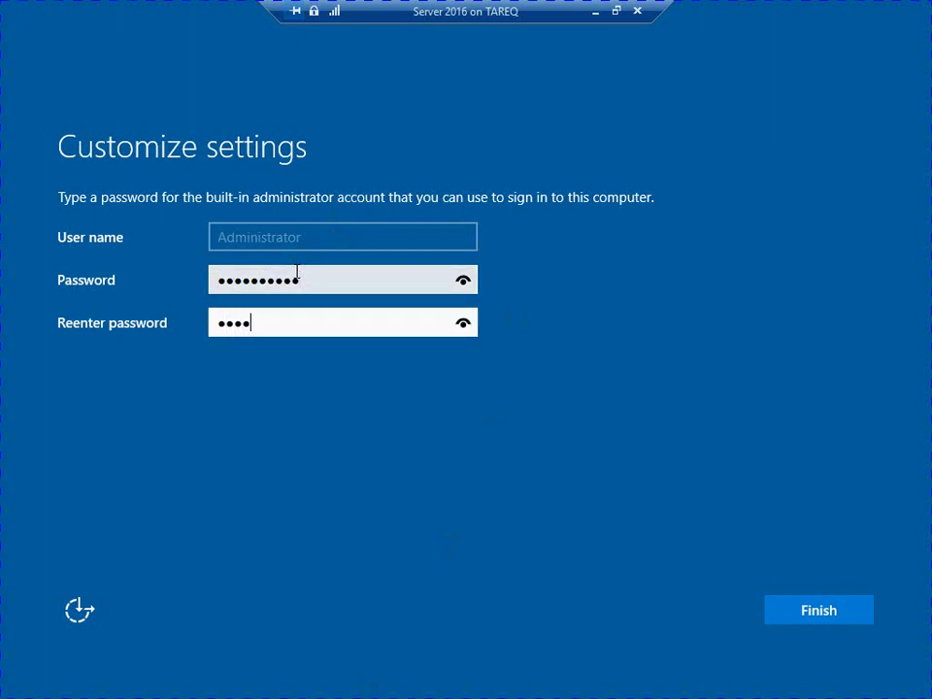
{"action": "key", "text": "Return"}
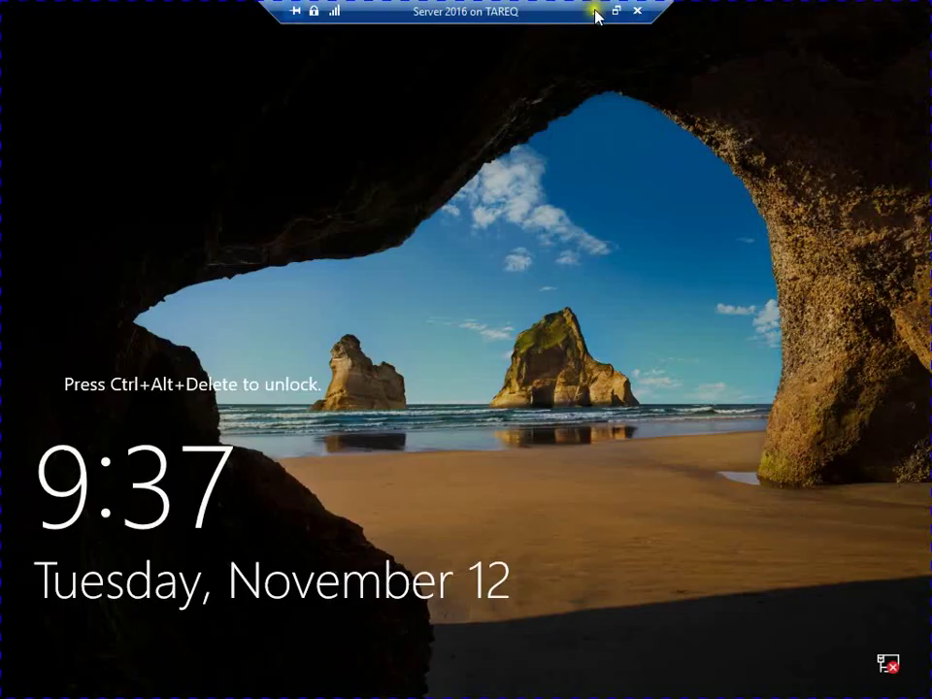
Exit full screen, minimize the VM window and reconnect to Server 2016 from Hyper-V Manager.
{"action": "left_click", "coordinate": [615, 10]}
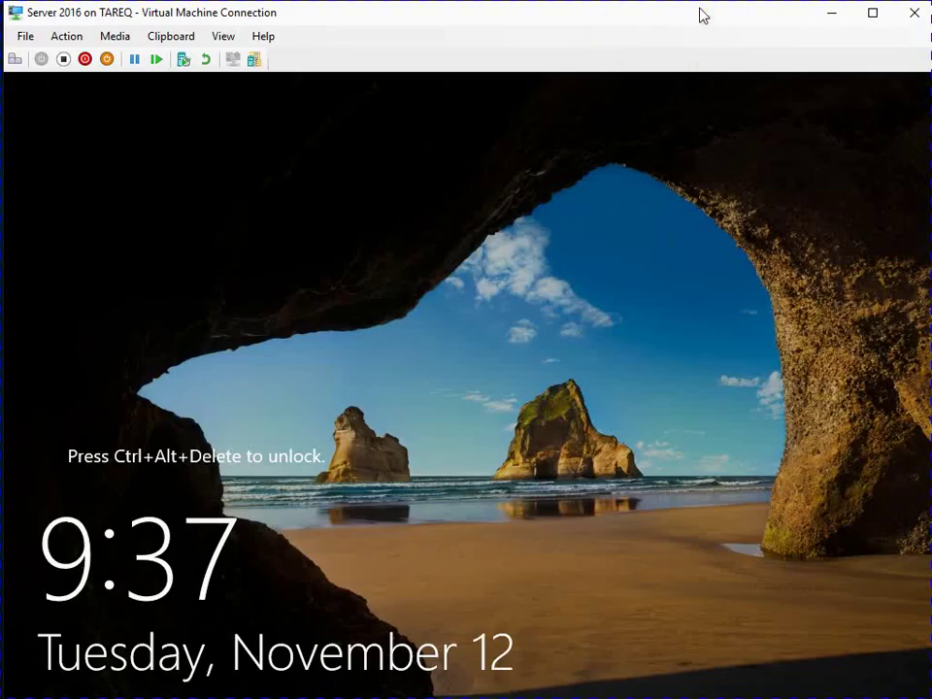
{"action": "left_click", "coordinate": [831, 13]}
{"action": "left_click", "coordinate": [520, 688]}
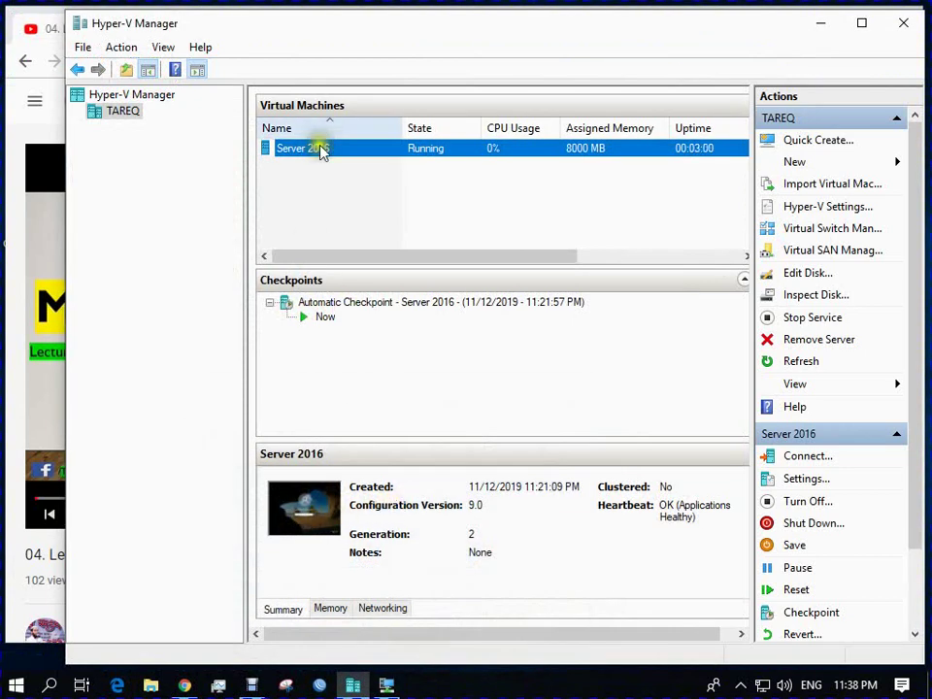
{"action": "left_click", "coordinate": [318, 151]}
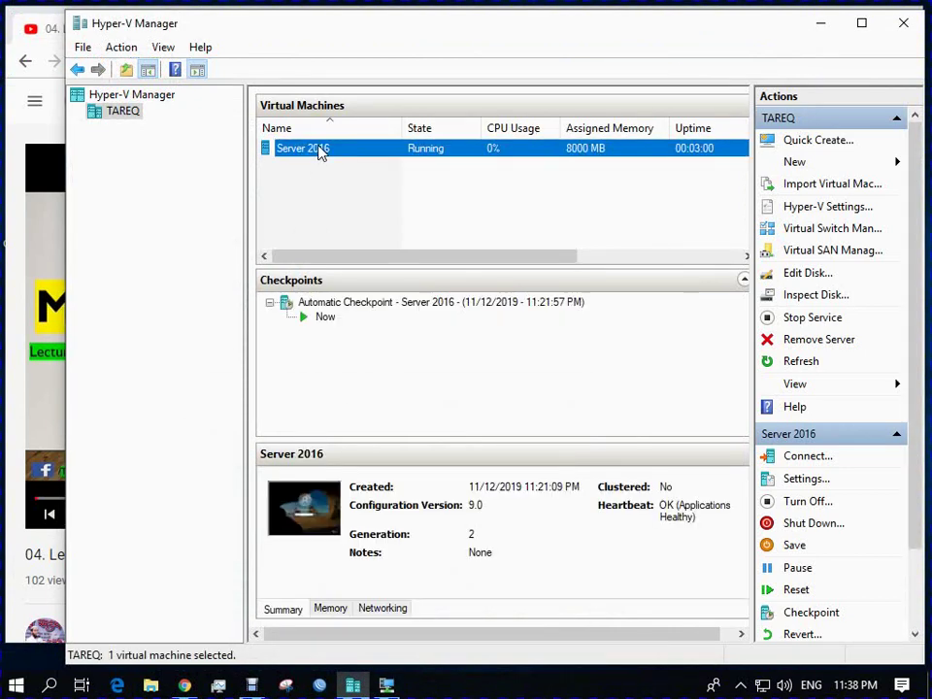
{"action": "right_click", "coordinate": [418, 149]}
{"action": "left_click", "coordinate": [457, 156]}
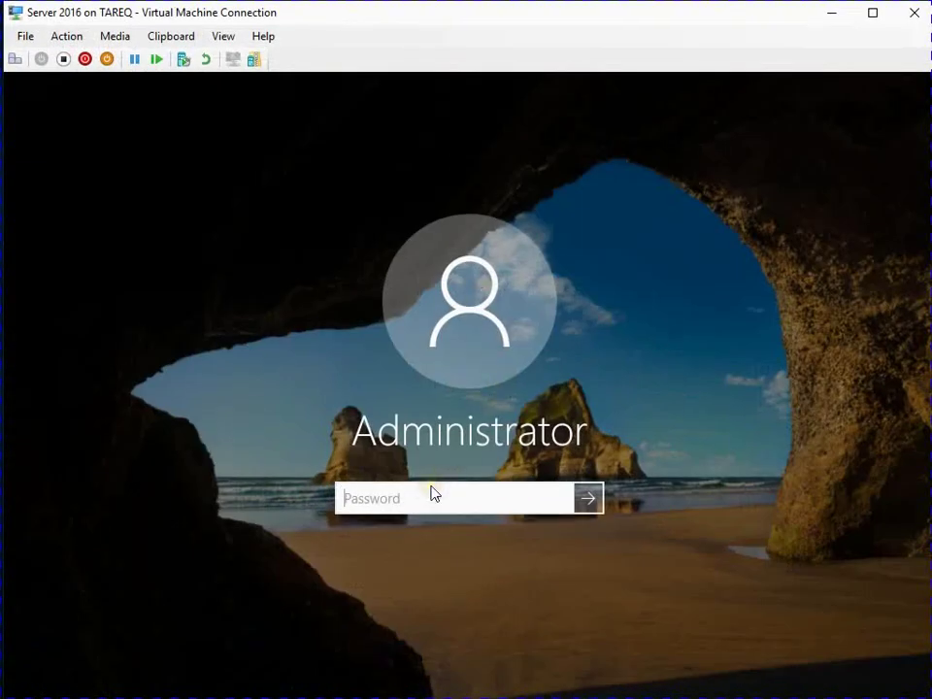
Sign in as Administrator with the account password, then reopen the Server 2016 connection window.
{"action": "type", "text": "••••••"}
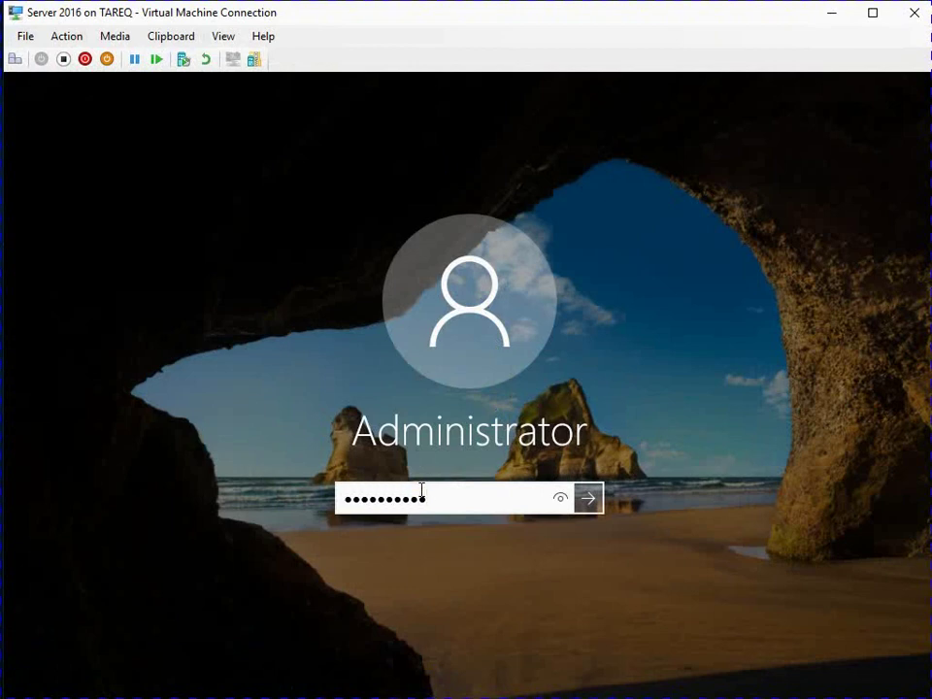
{"action": "key", "text": "Return"}
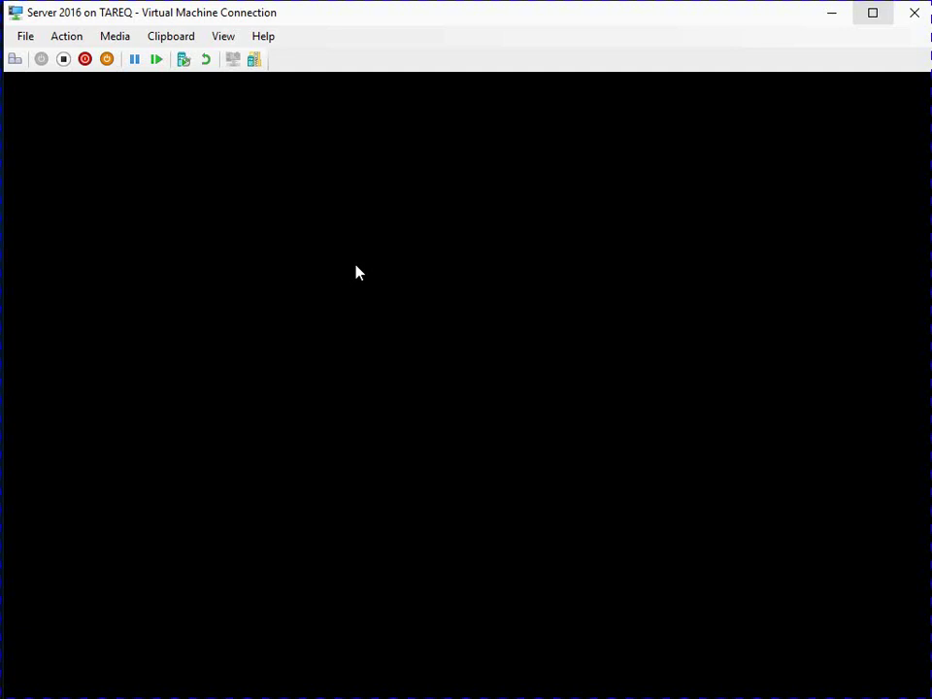
{"action": "left_click", "coordinate": [830, 13]}
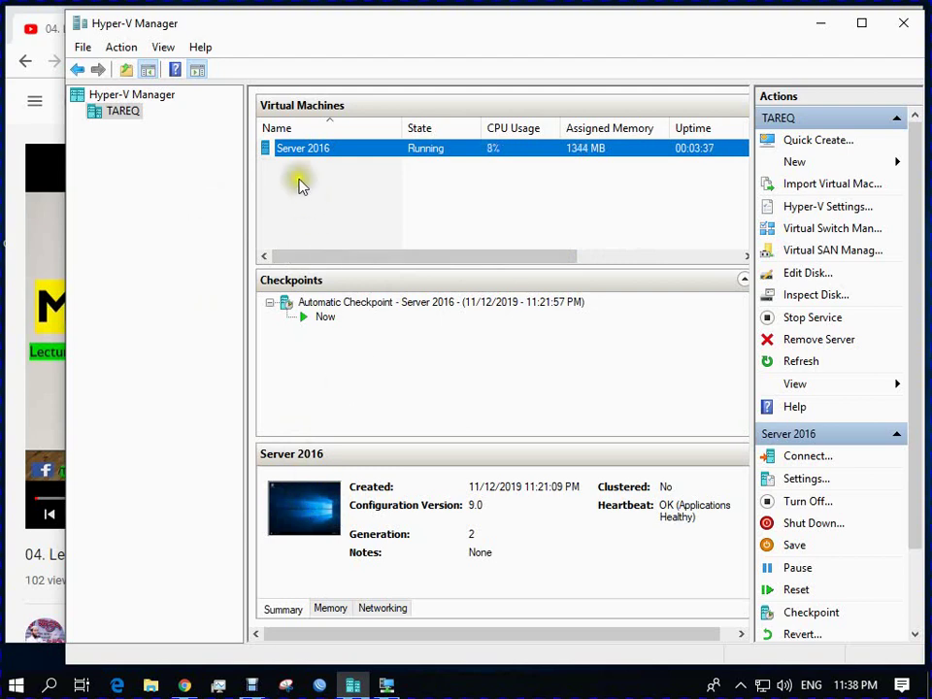
{"action": "double_click", "coordinate": [303, 512]}
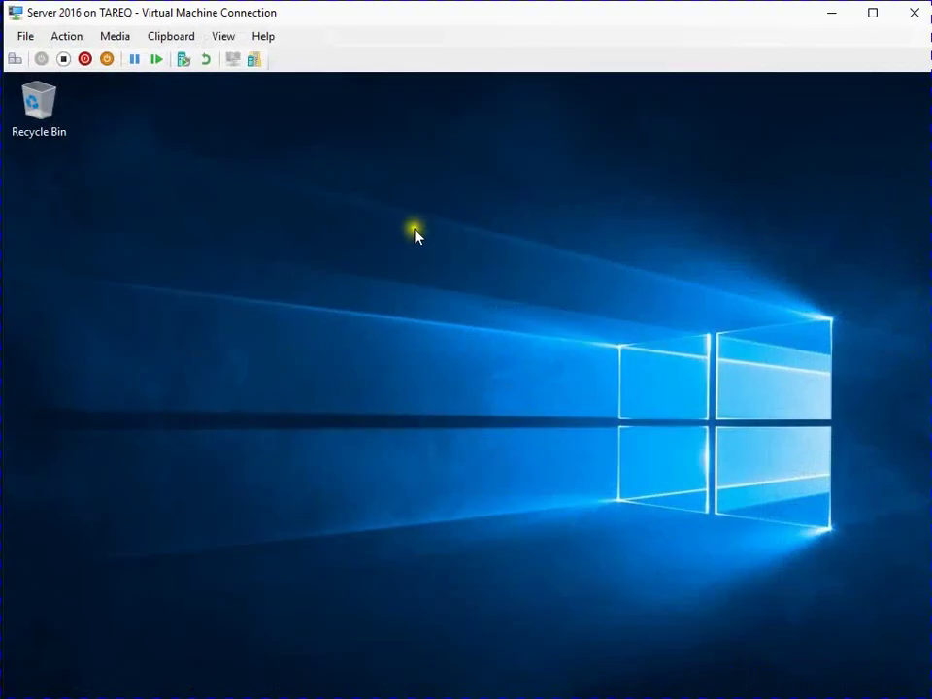
Open the guest's Advanced display settings from the desktop's Display settings.
{"action": "right_click", "coordinate": [416, 234]}
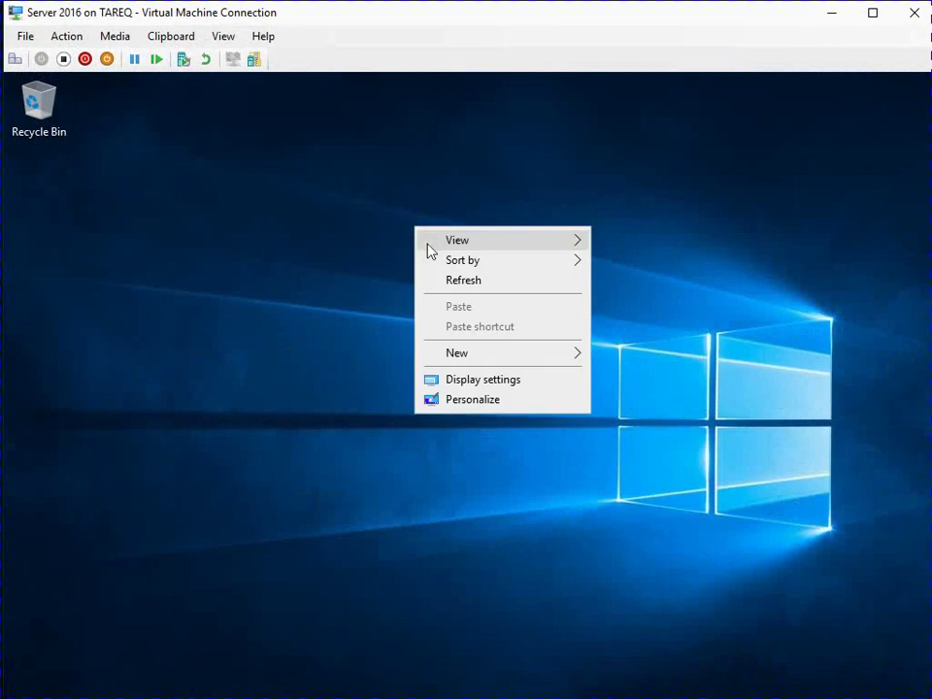
{"action": "left_click", "coordinate": [479, 400]}
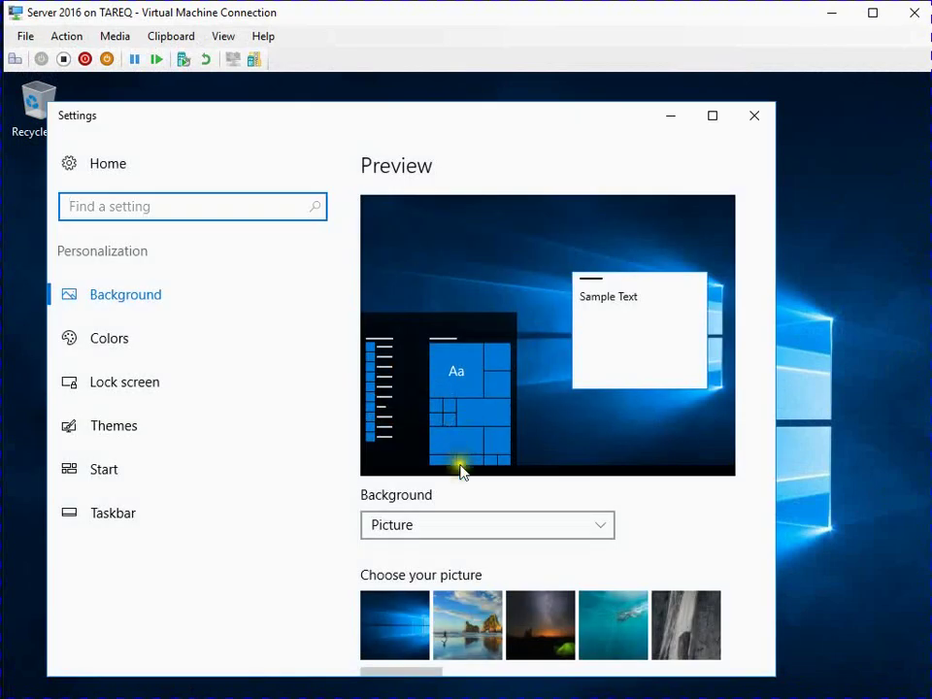
{"action": "scroll", "coordinate": [466, 481], "scroll_direction": "down", "scroll_amount": 3}
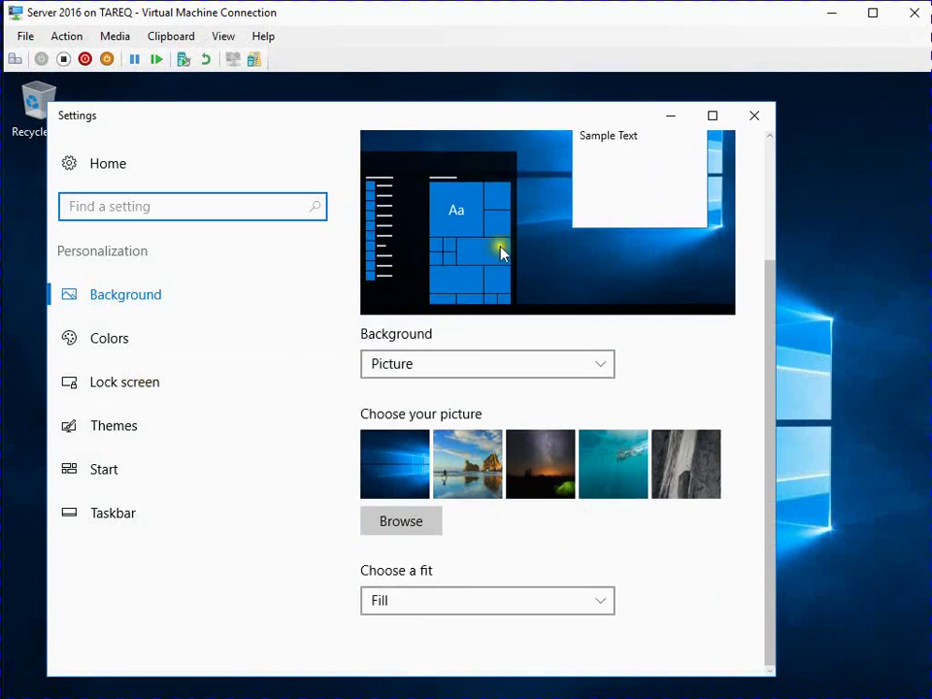
{"action": "left_click", "coordinate": [755, 116]}
{"action": "right_click", "coordinate": [379, 207]}
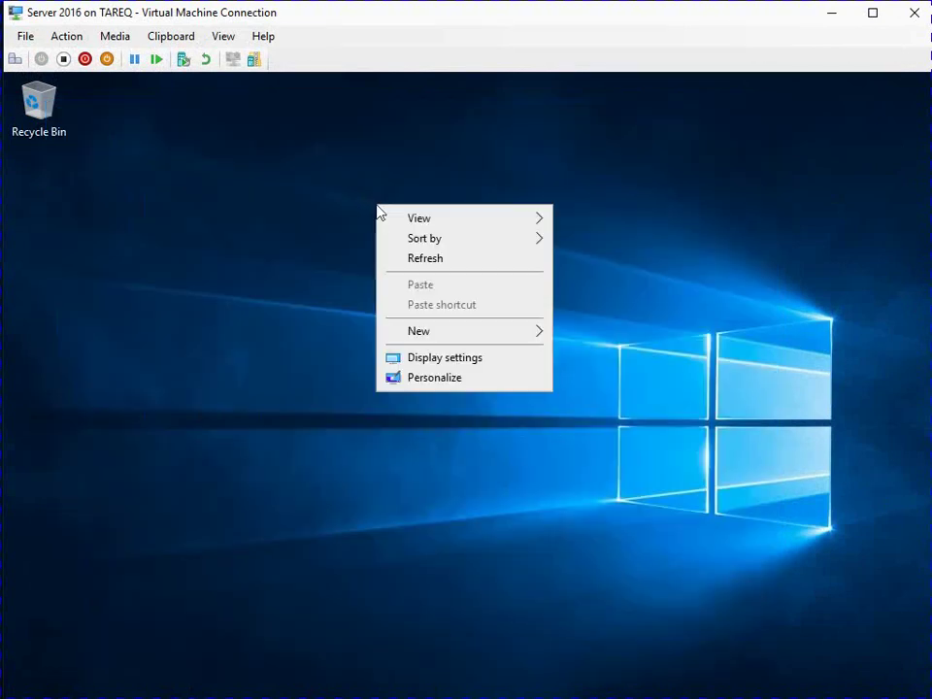
{"action": "left_click", "coordinate": [425, 359]}
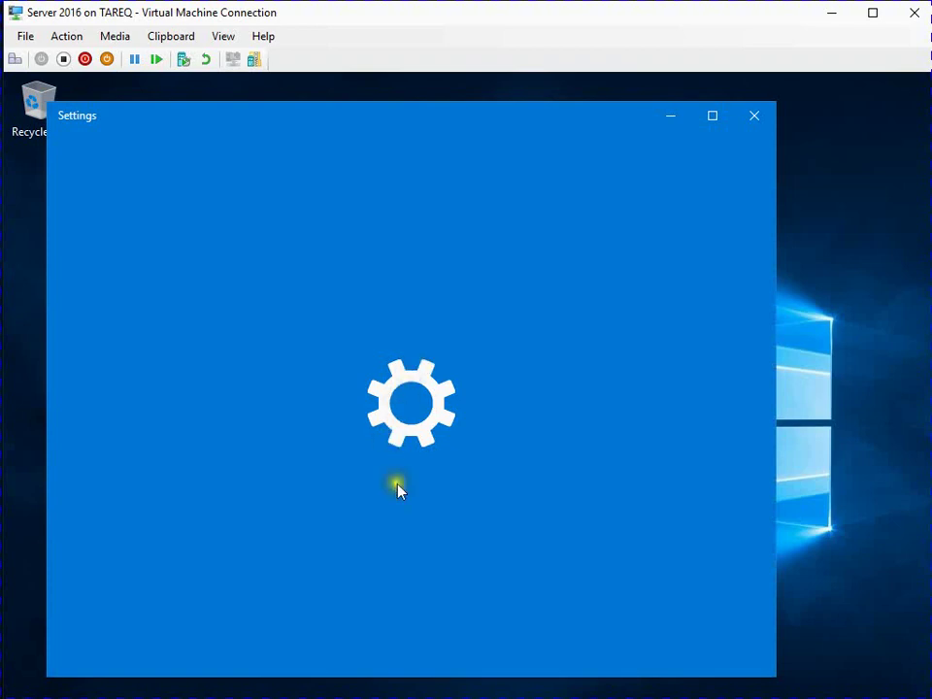
{"action": "scroll", "coordinate": [397, 493], "scroll_direction": "down", "scroll_amount": 1}
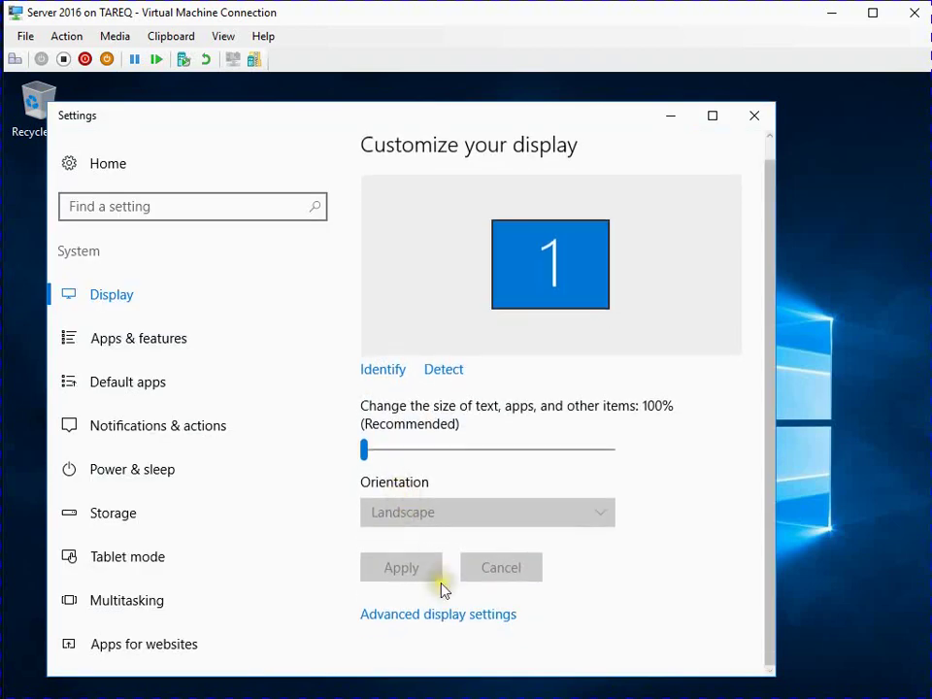
{"action": "left_click", "coordinate": [427, 620]}
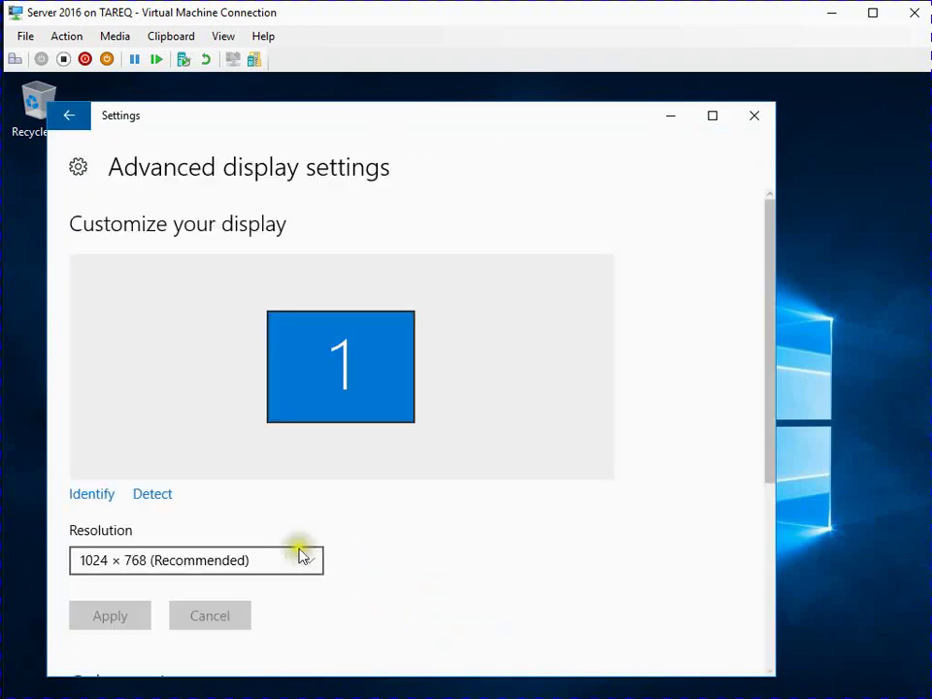
Try a 1152 × 864 resolution, then revert to 1024 × 768.
{"action": "left_click", "coordinate": [318, 561]}
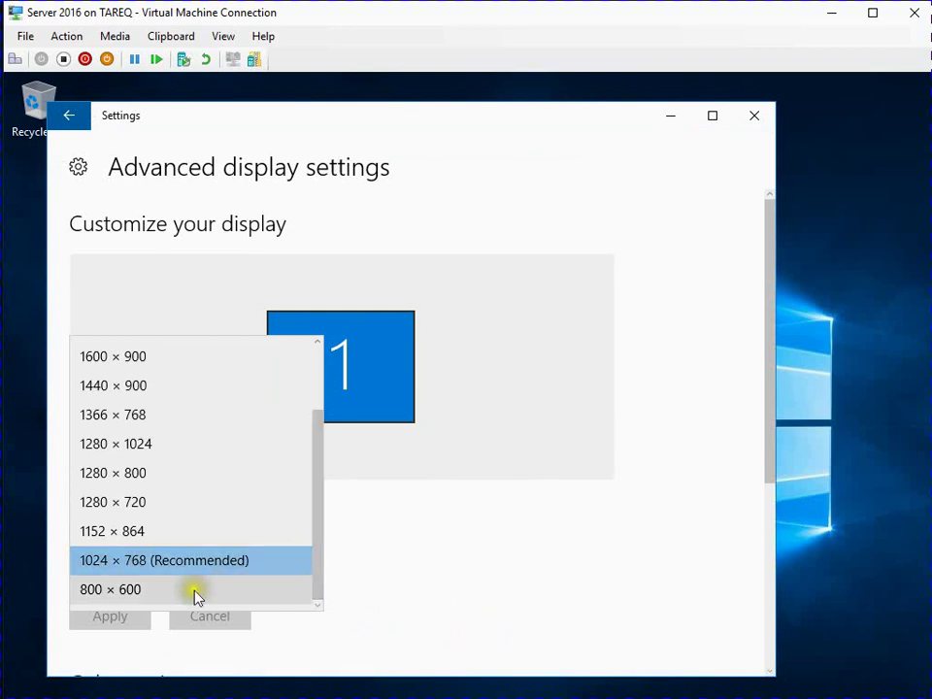
{"action": "left_click", "coordinate": [170, 541]}
{"action": "left_click", "coordinate": [117, 616]}
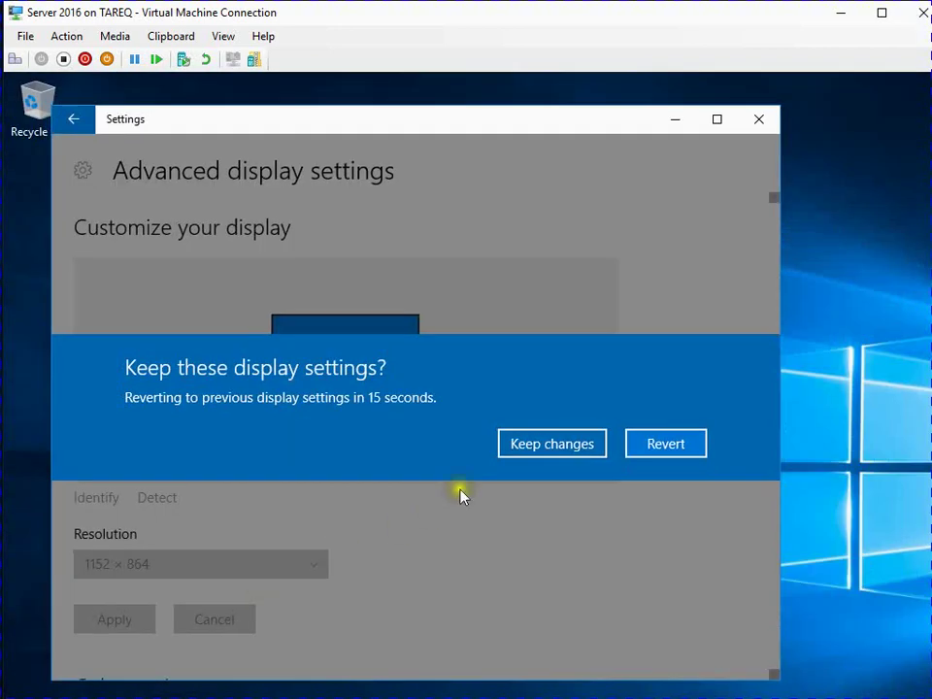
{"action": "left_click", "coordinate": [646, 444]}
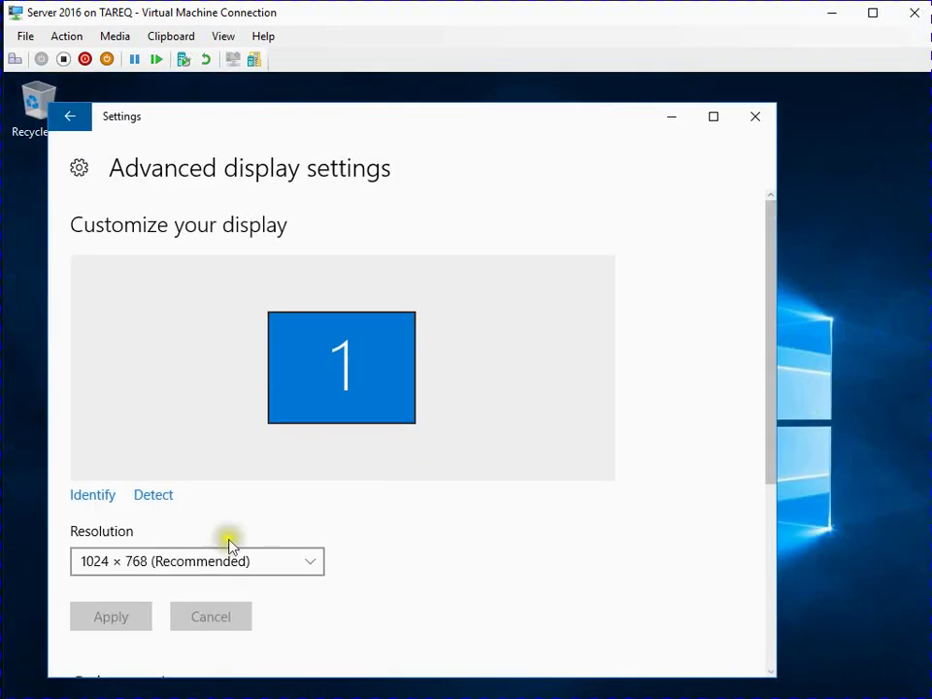
Apply and keep an 800 × 600 resolution, then minimize Settings.
{"action": "left_click", "coordinate": [299, 563]}
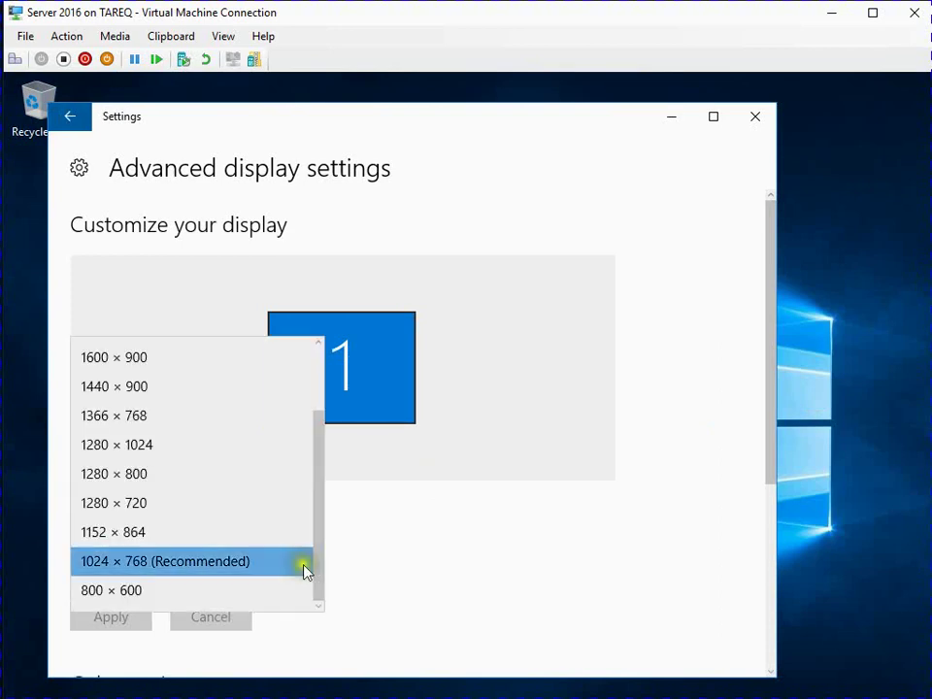
{"action": "left_click", "coordinate": [119, 590]}
{"action": "left_click", "coordinate": [116, 614]}
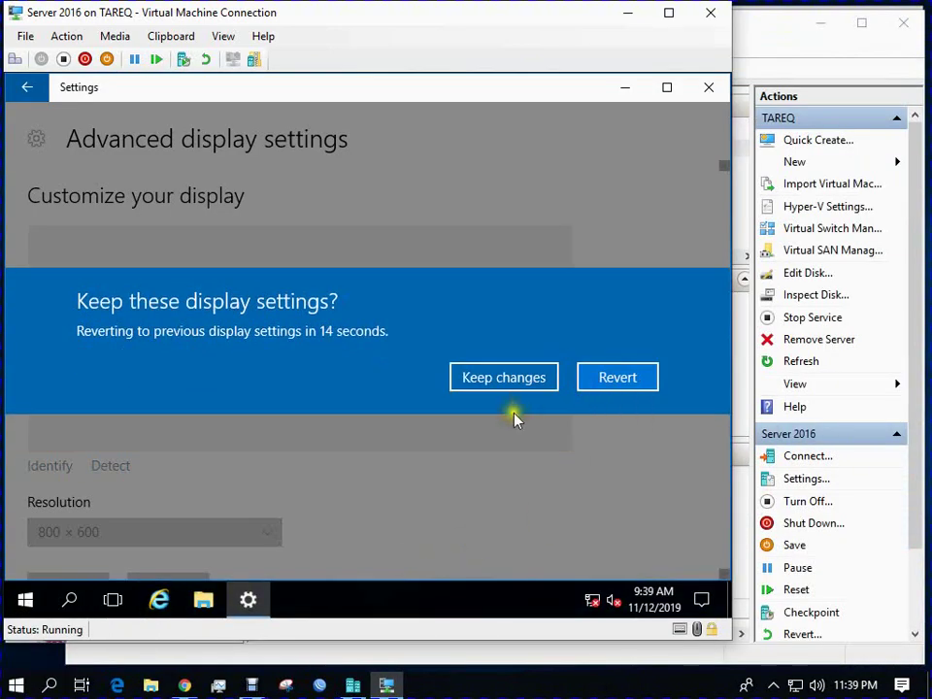
{"action": "left_click", "coordinate": [530, 385]}
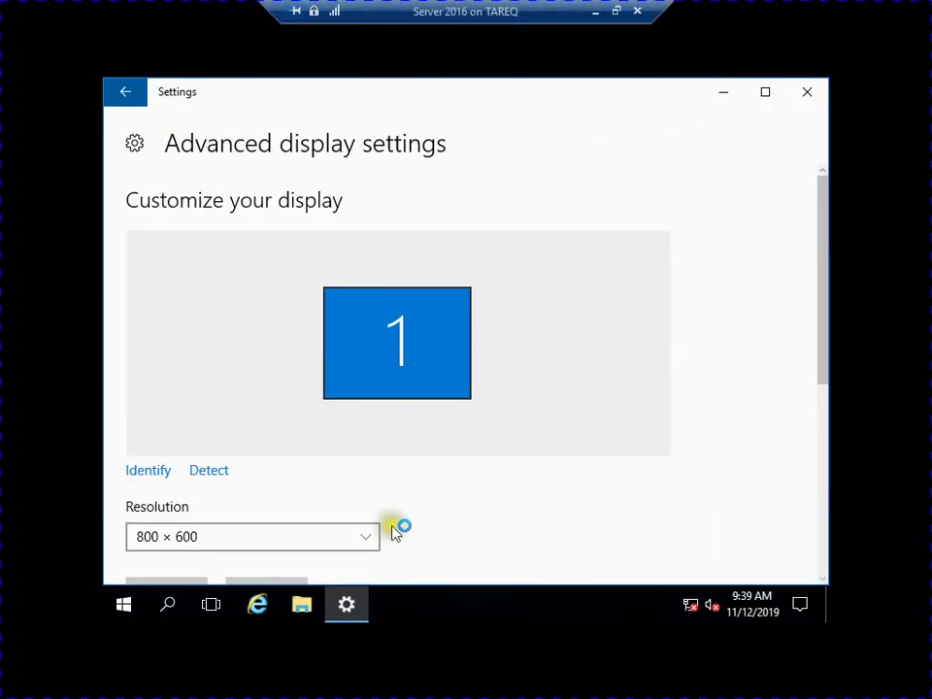
{"action": "left_click", "coordinate": [724, 95]}
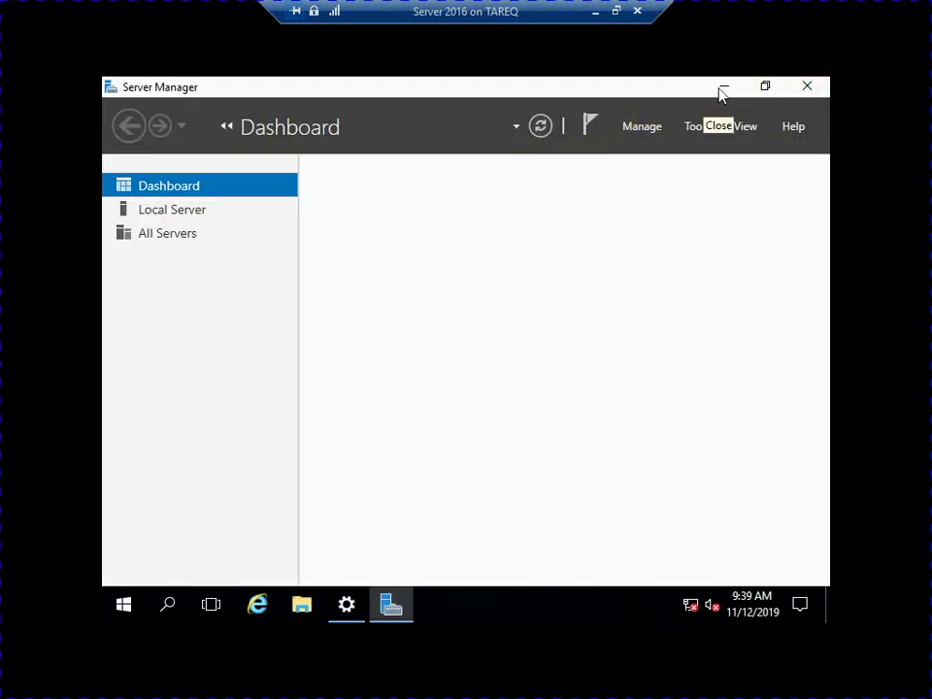
Apply and keep the 1024 × 768 (Recommended) resolution in Advanced display settings.
{"action": "left_click", "coordinate": [724, 91]}
{"action": "right_click", "coordinate": [179, 276]}
{"action": "left_click", "coordinate": [229, 422]}
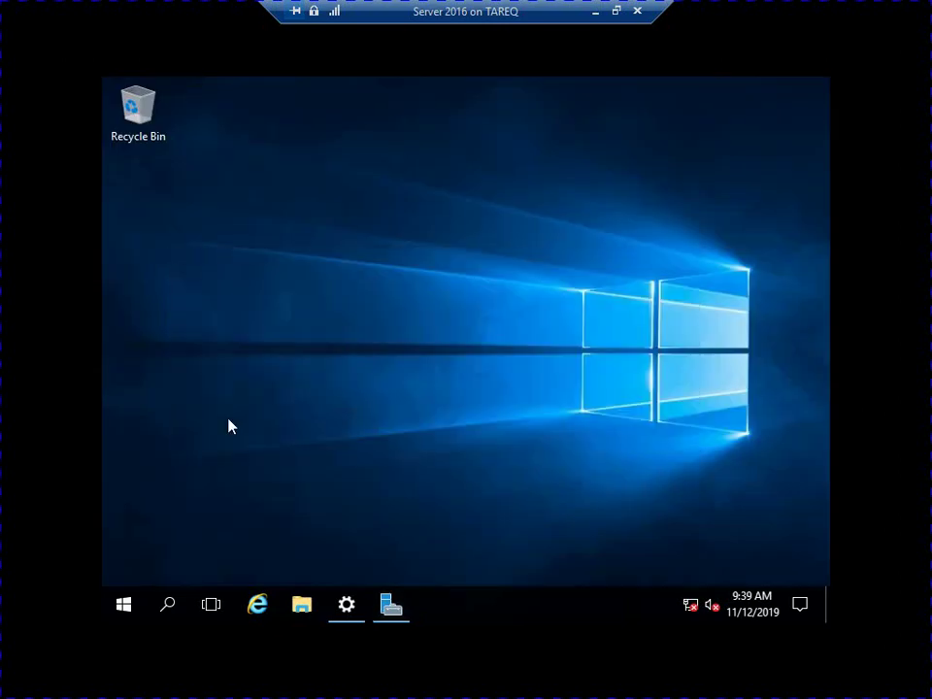
{"action": "scroll", "coordinate": [437, 454], "scroll_direction": "down", "scroll_amount": 2}
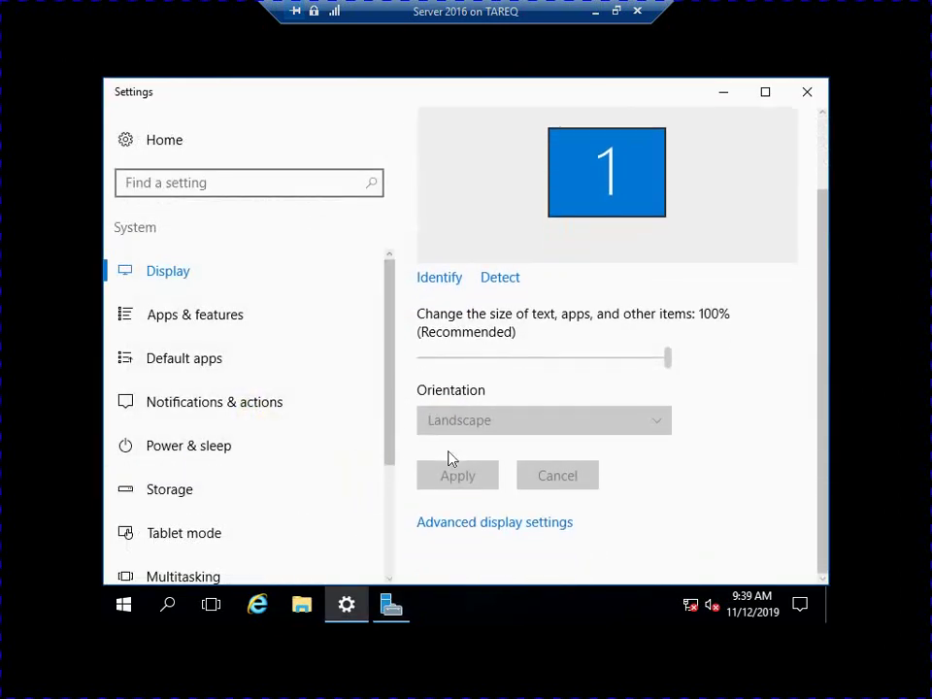
{"action": "left_click", "coordinate": [469, 523]}
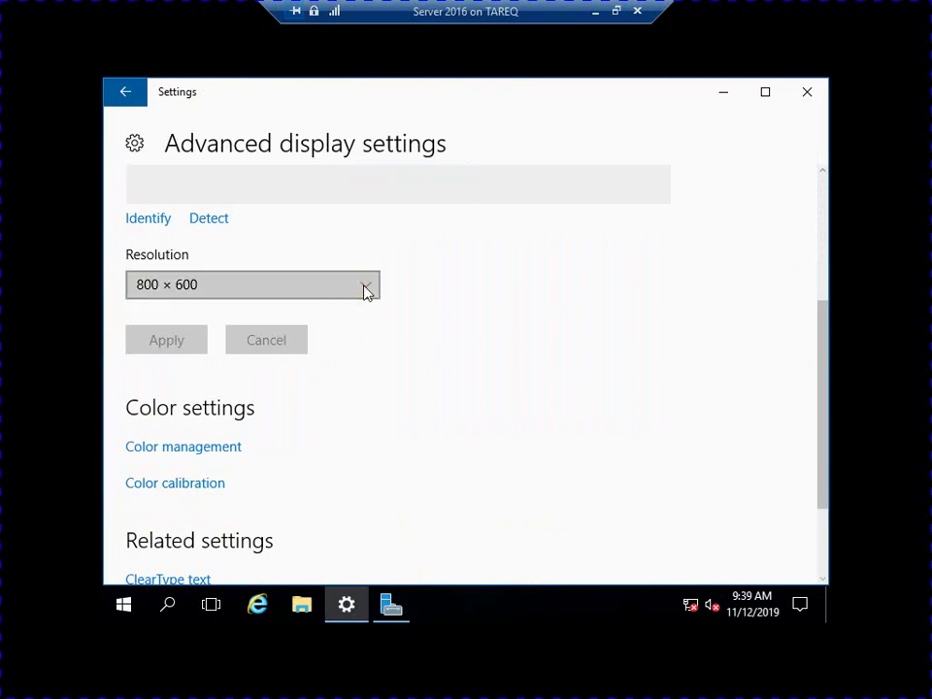
{"action": "left_click", "coordinate": [366, 289]}
{"action": "left_click", "coordinate": [233, 341]}
{"action": "left_click", "coordinate": [170, 342]}
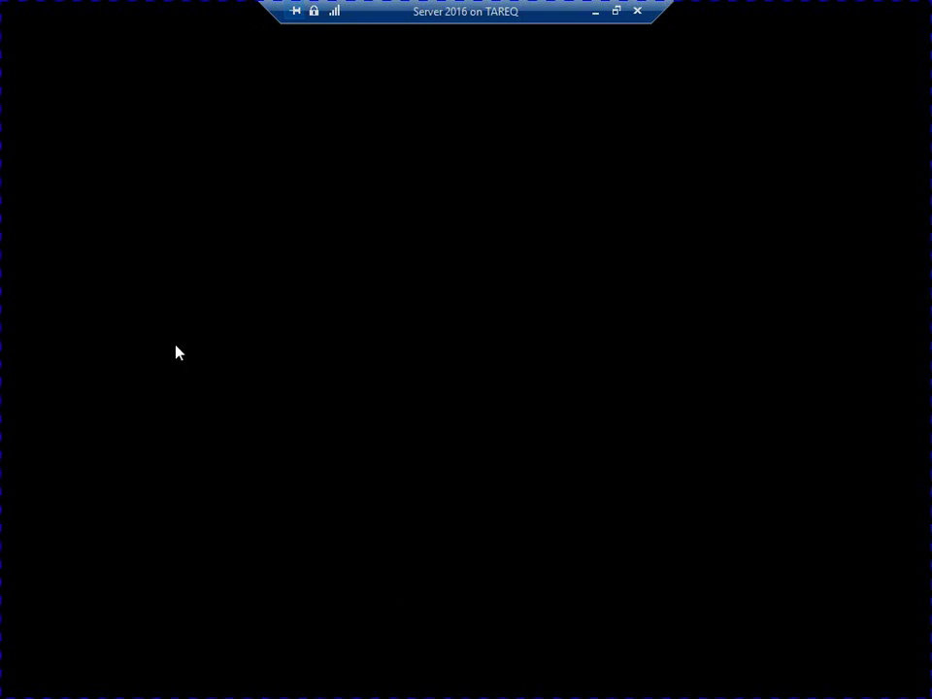
{"action": "left_click", "coordinate": [529, 307]}
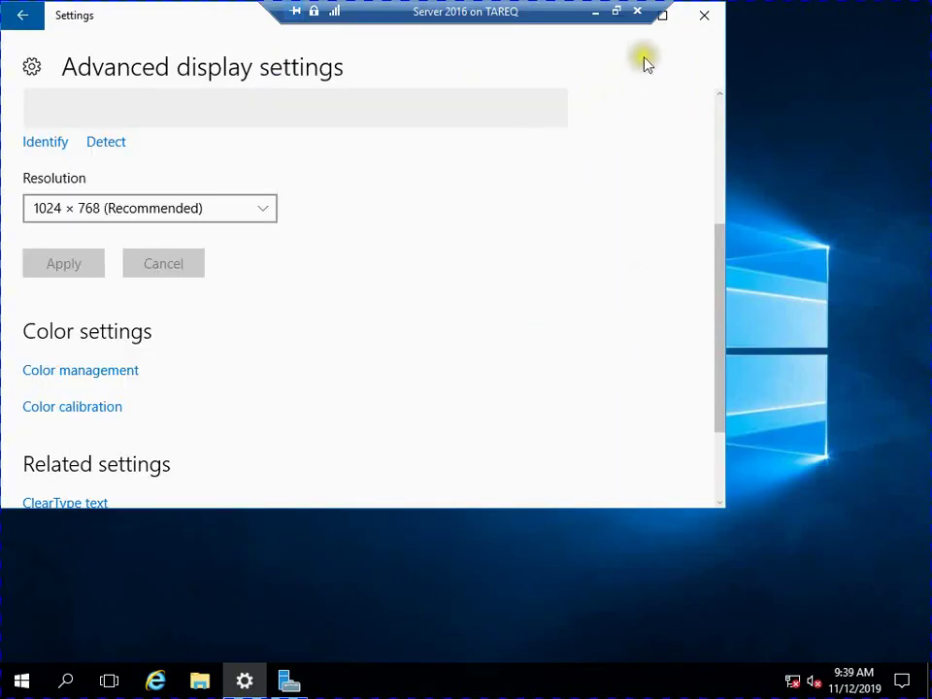
Close Settings, minimize Server Manager and the full-screen VM session to return to Hyper-V Manager.
{"action": "left_click_drag", "start_coordinate": [183, 17], "coordinate": [271, 141]}
{"action": "left_click", "coordinate": [791, 135]}
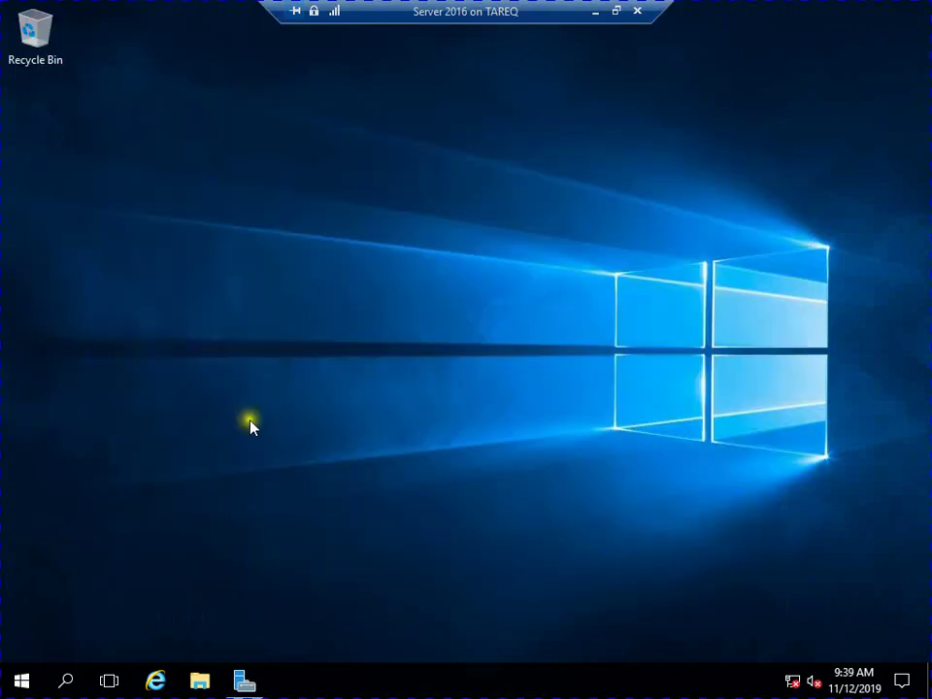
{"action": "left_click", "coordinate": [243, 677]}
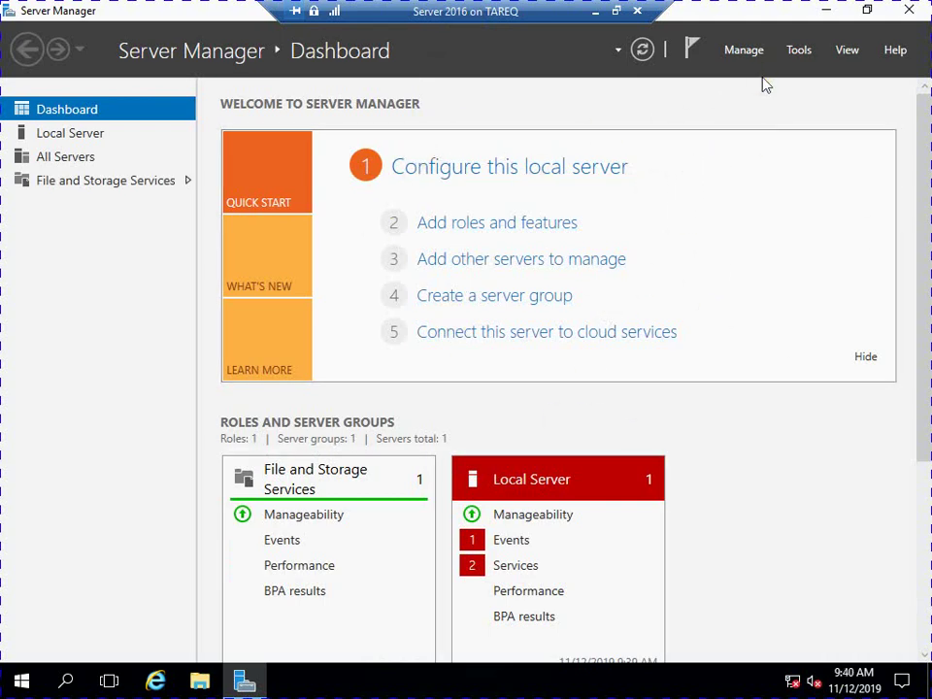
{"action": "left_click", "coordinate": [823, 13]}
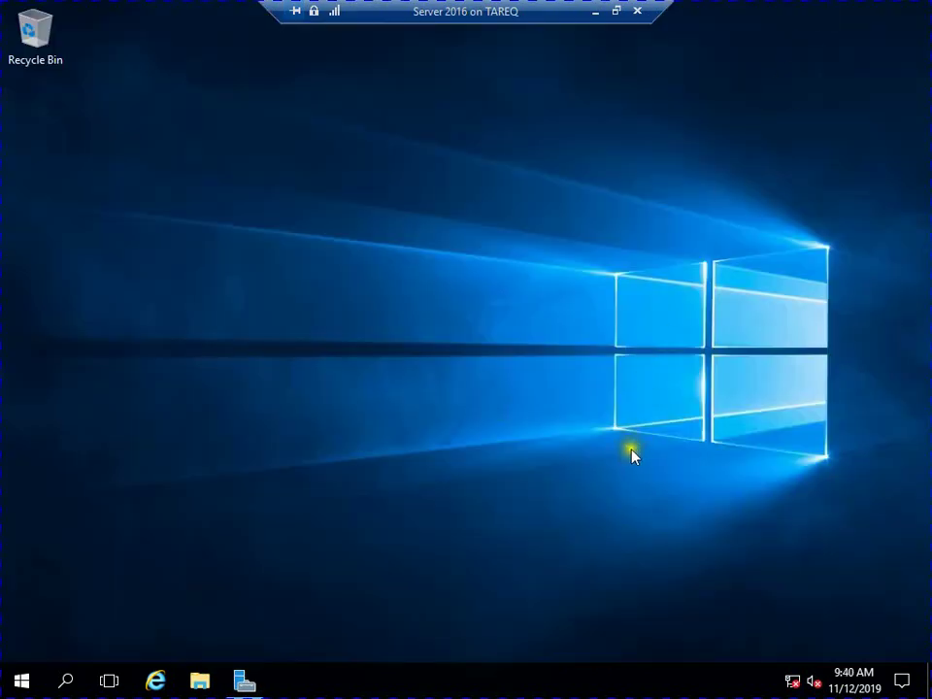
{"action": "left_click", "coordinate": [595, 10]}
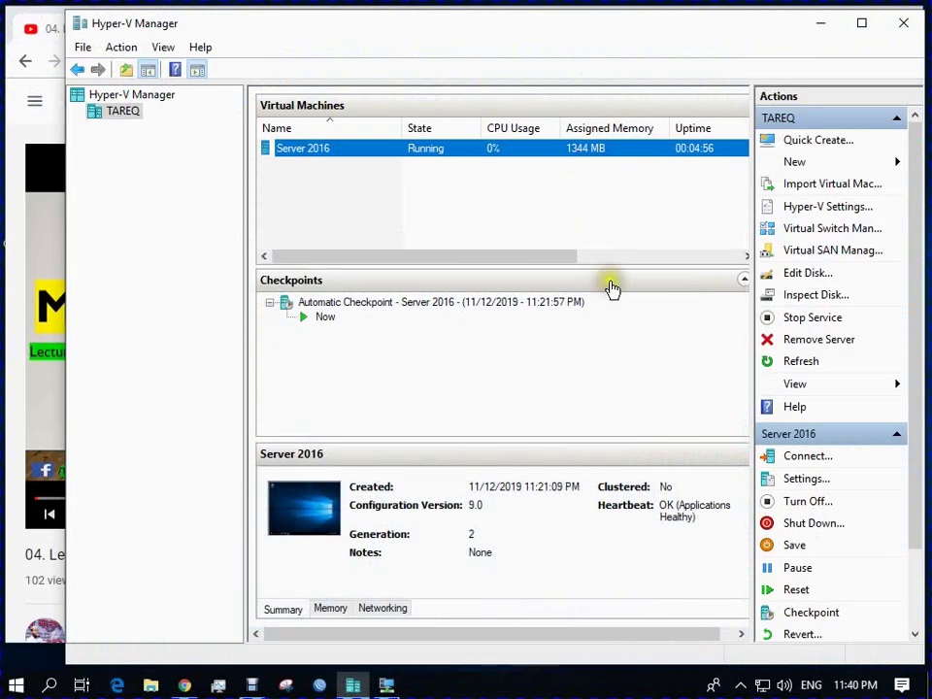